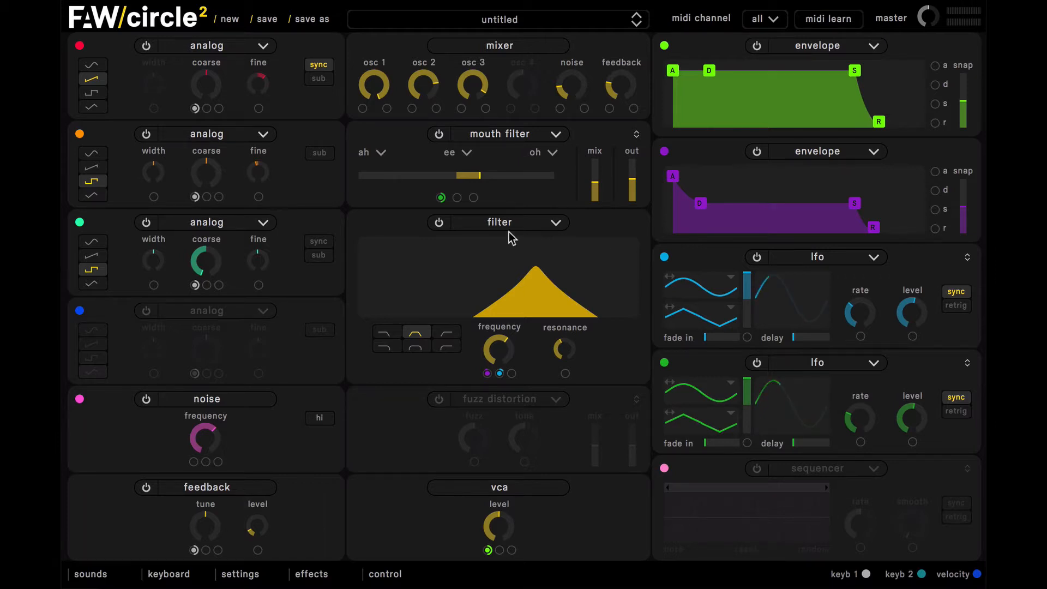
- Start a new patch and switch the first oscillator to the analog type
{"action": "left_click", "coordinate": [229, 20]}
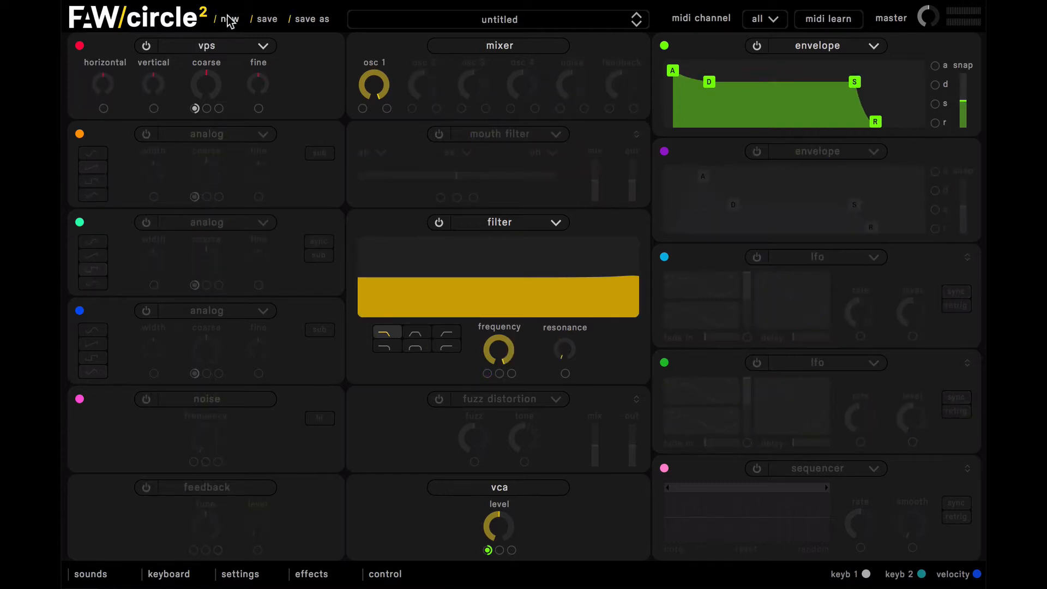
{"action": "left_click", "coordinate": [235, 48]}
{"action": "left_click", "coordinate": [205, 65]}
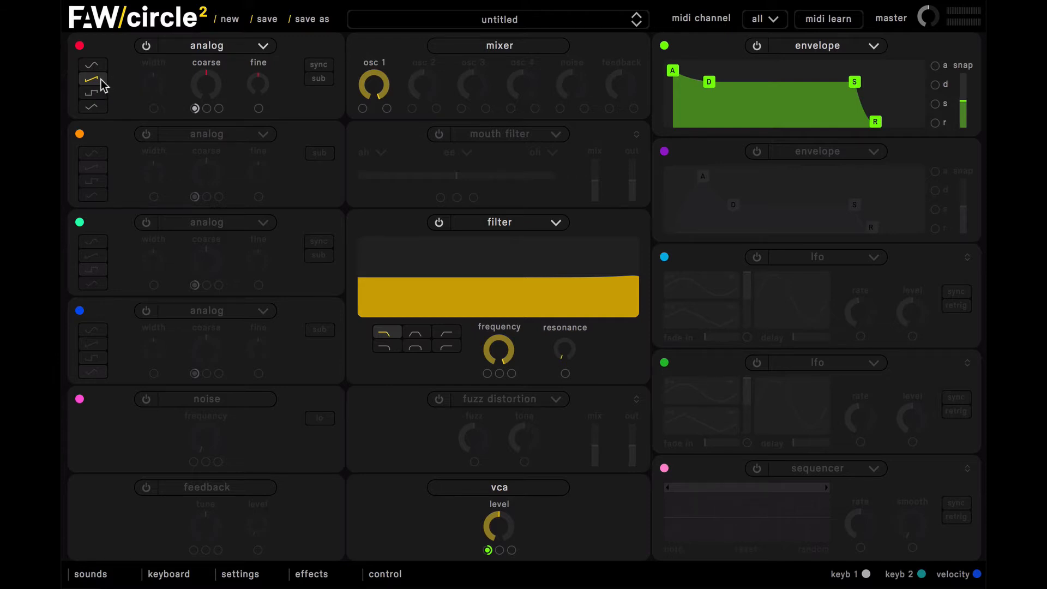
- Enable the second oscillator as an analog type and set its waveform to square
{"action": "left_click", "coordinate": [146, 134]}
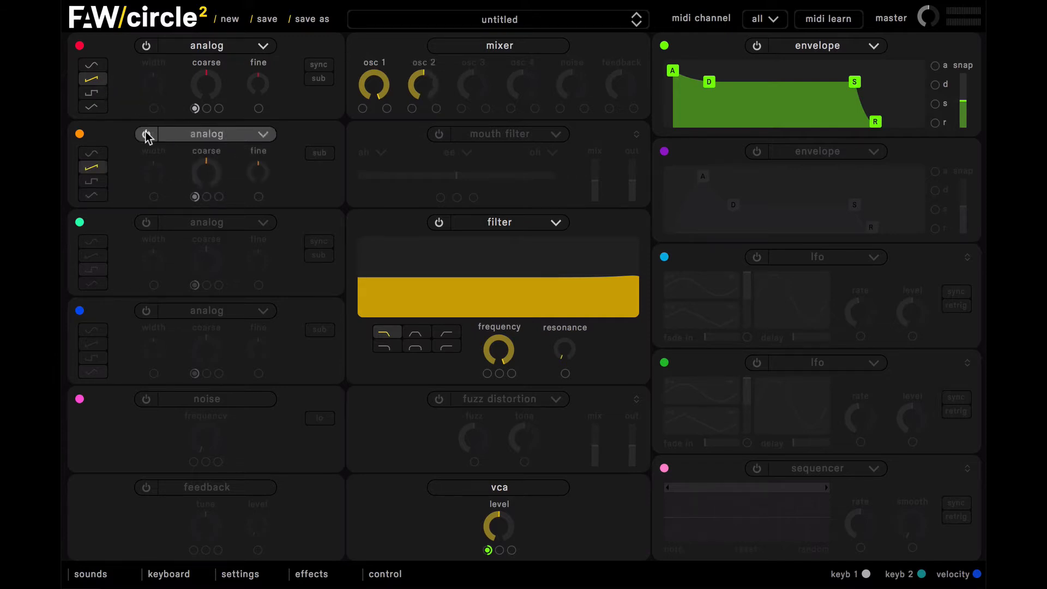
{"action": "left_click", "coordinate": [168, 132]}
{"action": "left_click", "coordinate": [168, 120]}
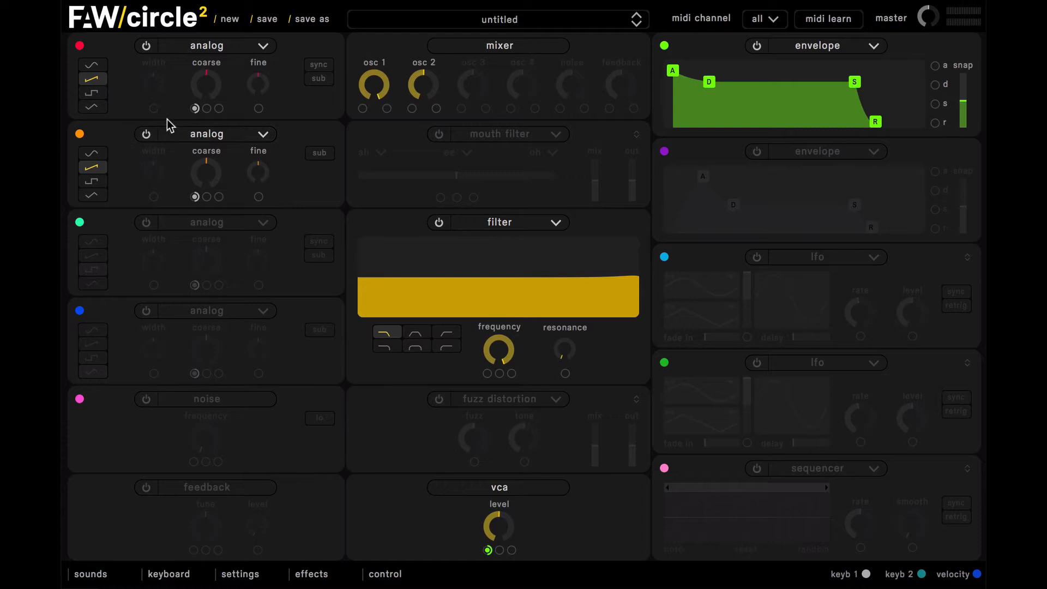
{"action": "left_click", "coordinate": [100, 179]}
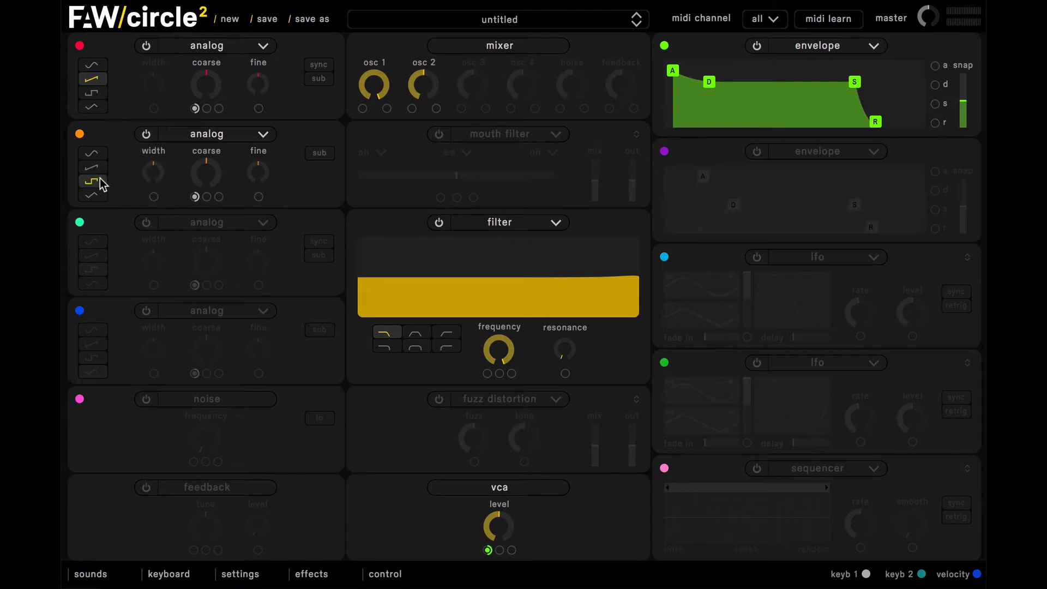
- Enable the third analog oscillator and lower its coarse tuning to the minimum
{"action": "left_click", "coordinate": [149, 224]}
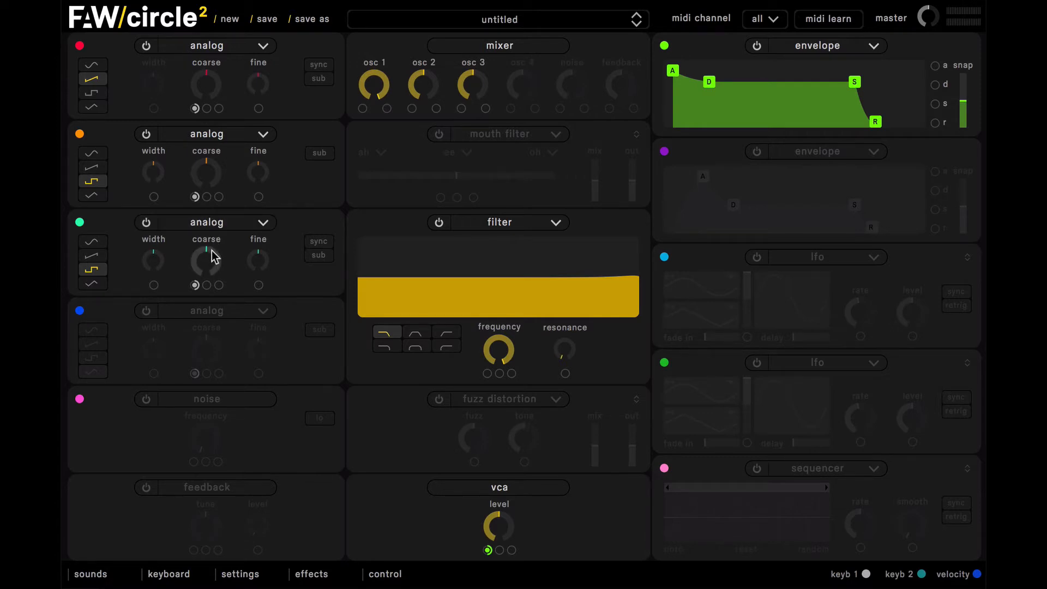
{"action": "left_click_drag", "start_coordinate": [216, 258], "coordinate": [231, 372]}
- Turn on sync for oscillator 1, raise its fine tuning slightly, and detune oscillators 2 and 3 slightly downward
{"action": "left_click", "coordinate": [321, 68]}
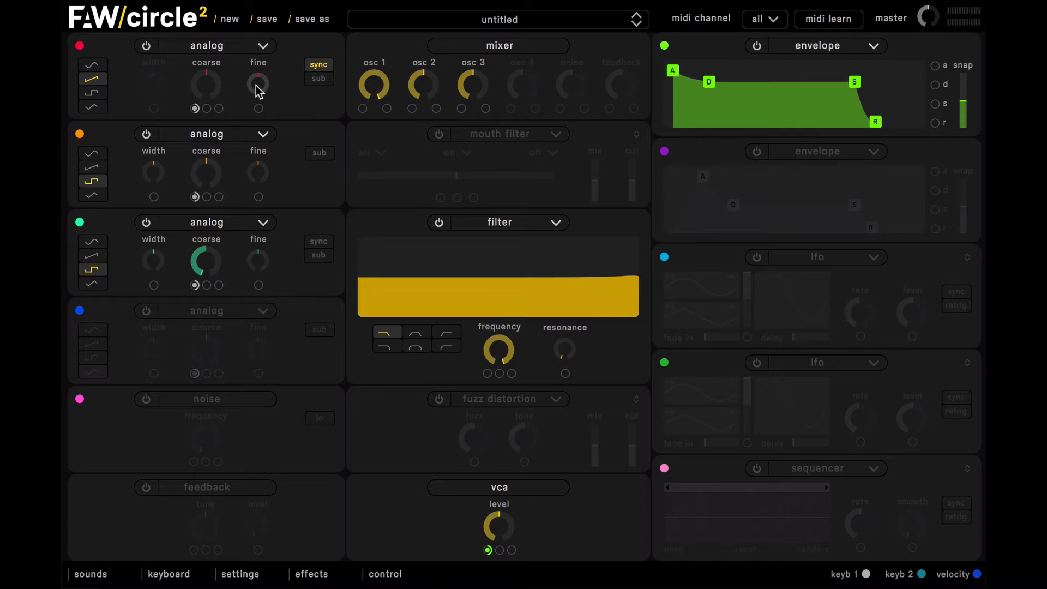
{"action": "mouse_move", "coordinate": [257, 90]}
{"action": "left_mouse_down"}
{"action": "mouse_move", "coordinate": [234, 33]}
{"action": "mouse_move", "coordinate": [264, 134]}
{"action": "mouse_move", "coordinate": [195, 9]}
{"action": "mouse_move", "coordinate": [217, 67]}
{"action": "mouse_move", "coordinate": [253, 87]}
{"action": "left_mouse_up"}
{"action": "mouse_move", "coordinate": [258, 87]}
{"action": "left_click_drag", "start_coordinate": [263, 175], "coordinate": [262, 186]}
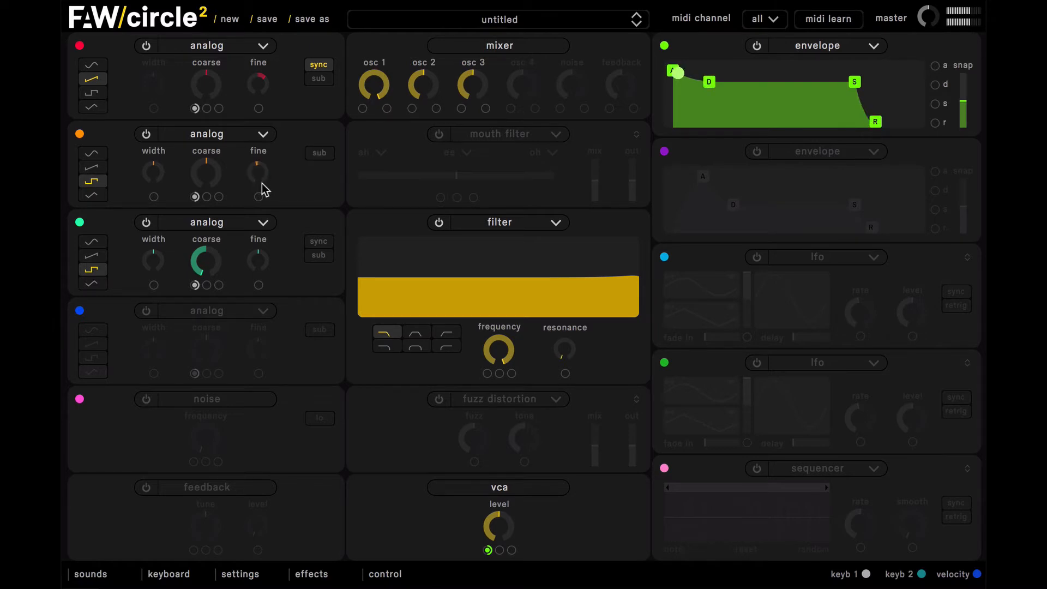
{"action": "left_click_drag", "start_coordinate": [265, 238], "coordinate": [210, 260]}
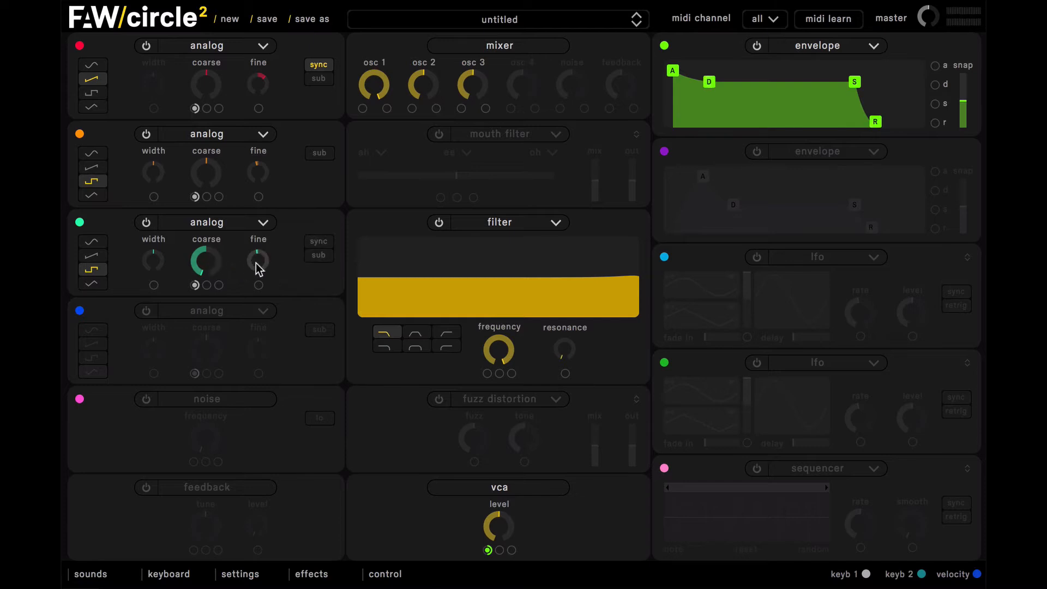
{"action": "mouse_move", "coordinate": [255, 263]}
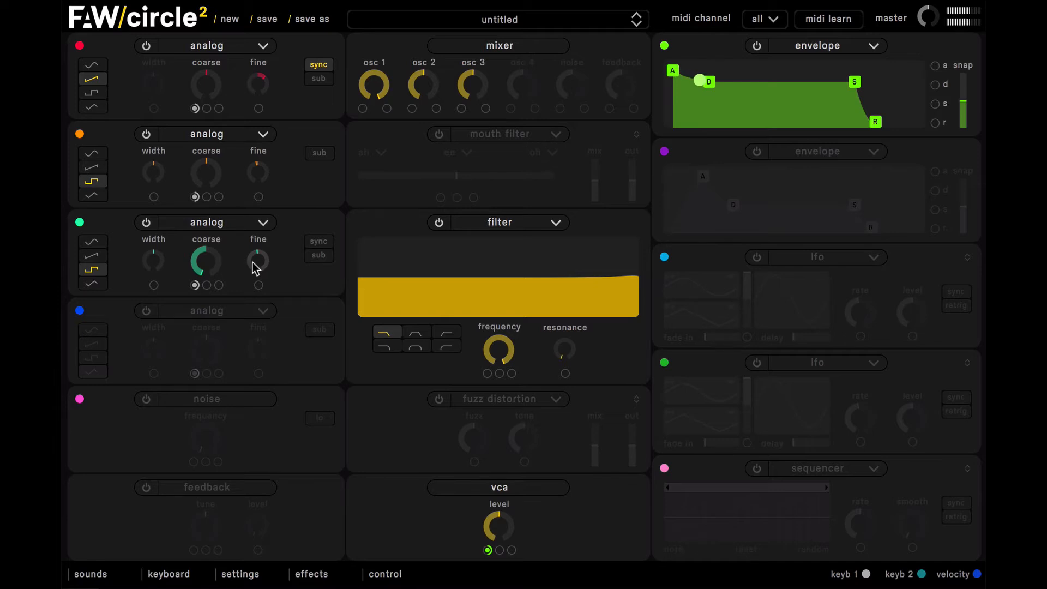
- Shift the pulse widths of oscillators 2 and 3 slightly and raise both oscillators' levels in the mixer
{"action": "left_click_drag", "start_coordinate": [150, 170], "coordinate": [130, 180]}
{"action": "mouse_move", "coordinate": [158, 269]}
{"action": "left_mouse_down"}
{"action": "mouse_move", "coordinate": [124, 205]}
{"action": "mouse_move", "coordinate": [147, 280]}
{"action": "left_mouse_up"}
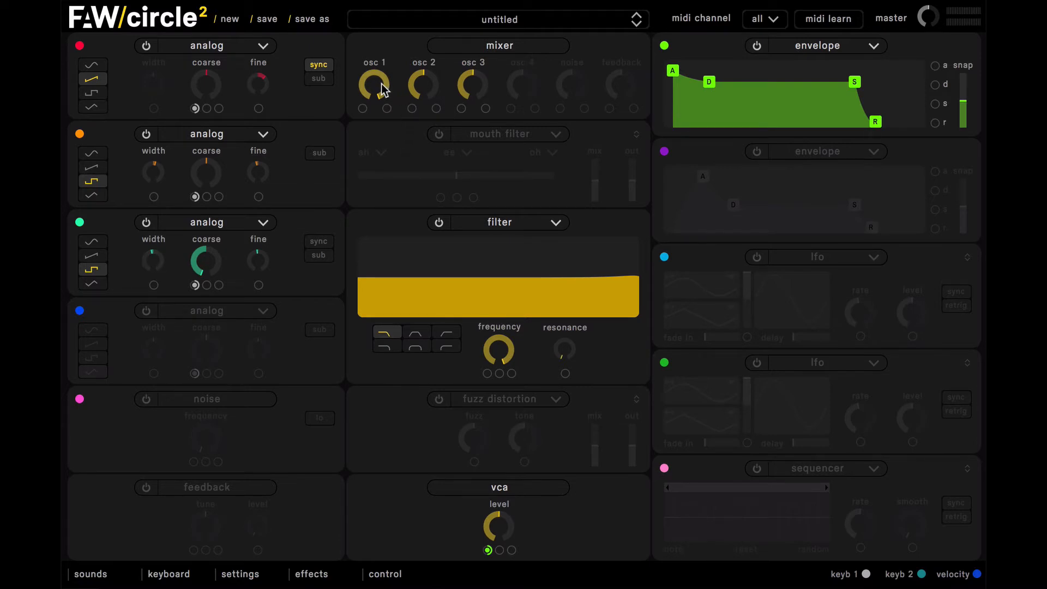
{"action": "left_click_drag", "start_coordinate": [444, 86], "coordinate": [393, 28]}
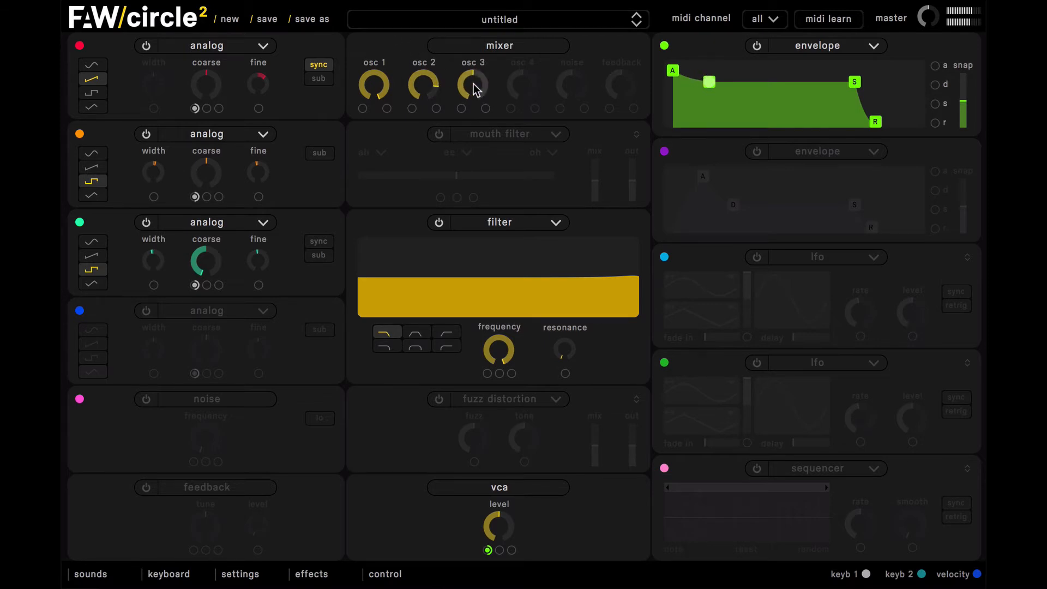
{"action": "left_click_drag", "start_coordinate": [473, 84], "coordinate": [425, 11]}
{"action": "left_click_drag", "start_coordinate": [483, 84], "coordinate": [427, 95]}
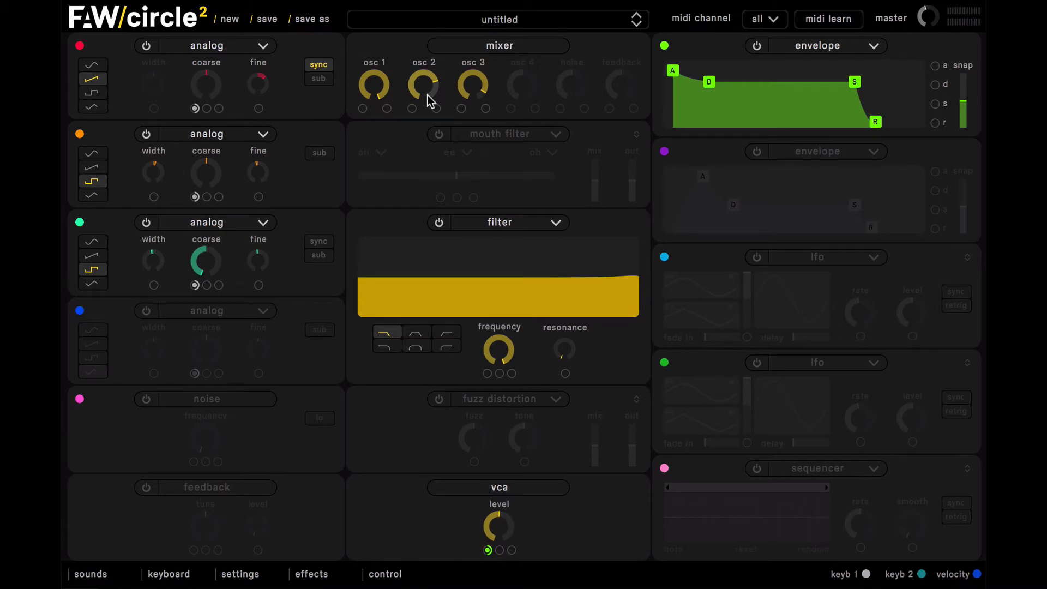
- Enable the noise source with its filter in hi mode and a raised filter frequency, and reduce the noise level in the mixer
{"action": "left_click", "coordinate": [148, 398]}
{"action": "left_click_drag", "start_coordinate": [207, 437], "coordinate": [173, 293]}
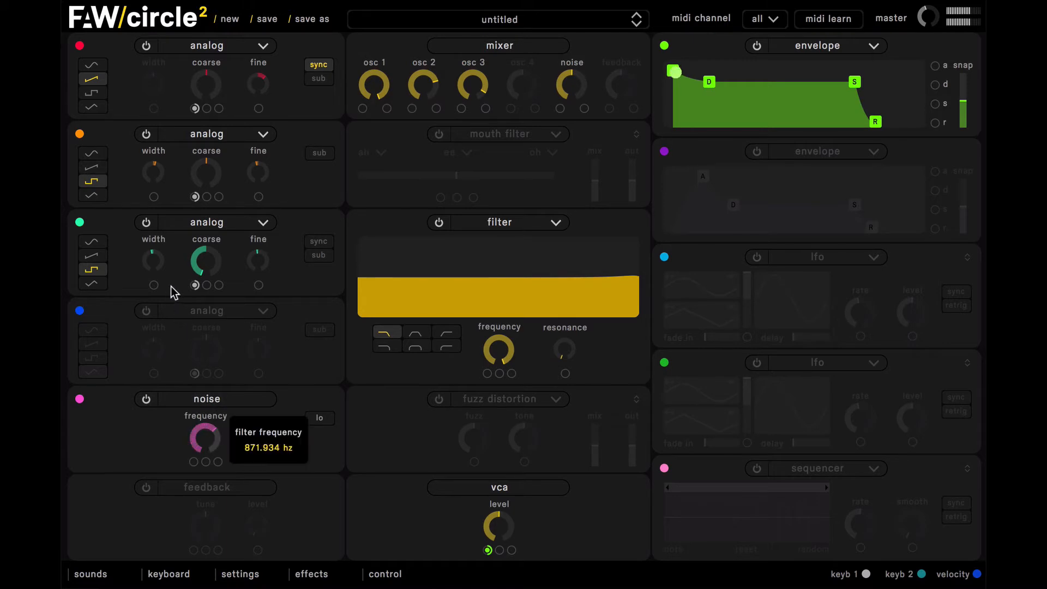
{"action": "left_click", "coordinate": [318, 417]}
{"action": "mouse_move", "coordinate": [206, 435]}
{"action": "left_mouse_down"}
{"action": "mouse_move", "coordinate": [187, 376]}
{"action": "mouse_move", "coordinate": [215, 452]}
{"action": "mouse_move", "coordinate": [205, 428]}
{"action": "left_mouse_up"}
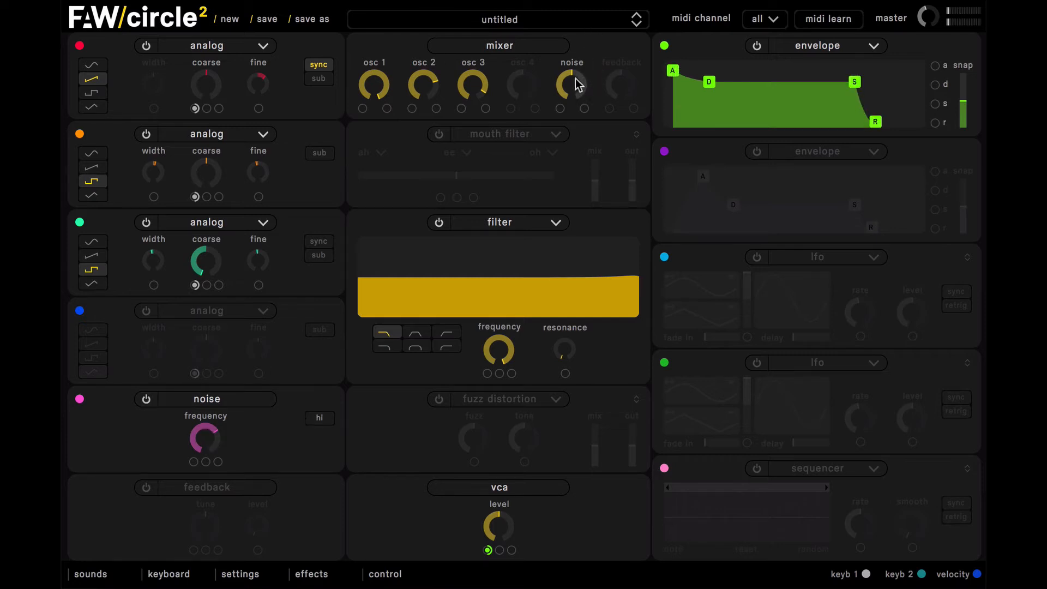
{"action": "left_click_drag", "start_coordinate": [577, 84], "coordinate": [585, 125]}
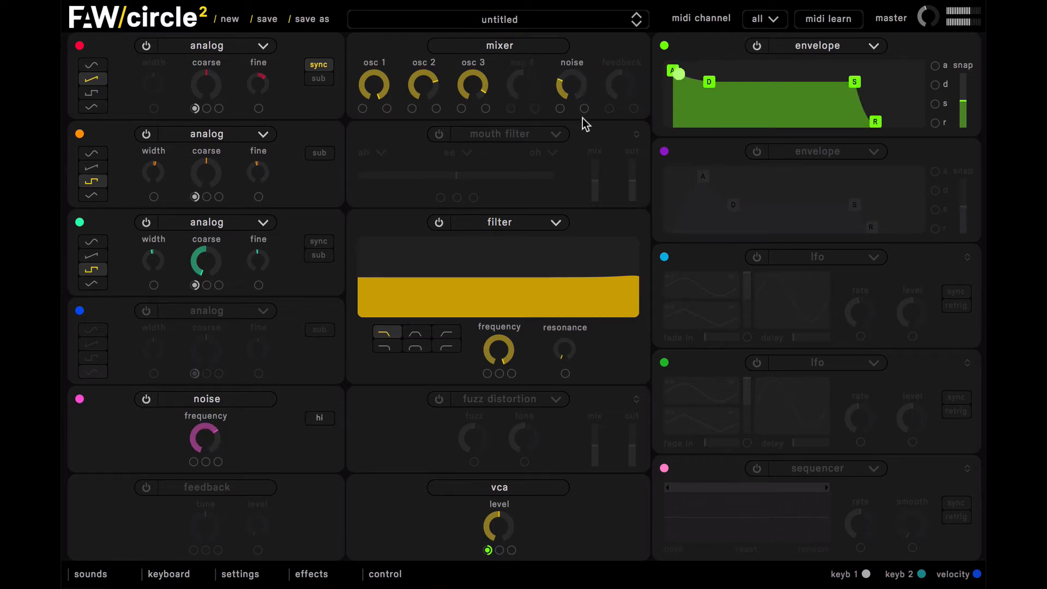
{"action": "mouse_move", "coordinate": [574, 96]}
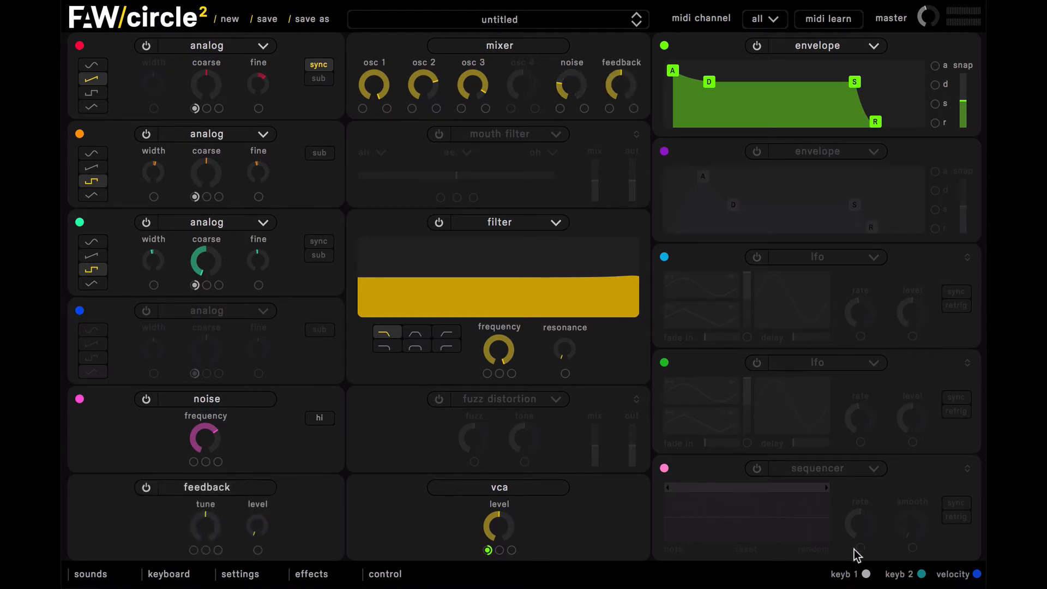
- Assign keyb 1 as the modulator of the feedback tune and set the feedback level to a low amount
{"action": "left_click_drag", "start_coordinate": [868, 580], "coordinate": [193, 551]}
{"action": "left_click_drag", "start_coordinate": [264, 526], "coordinate": [192, 431]}
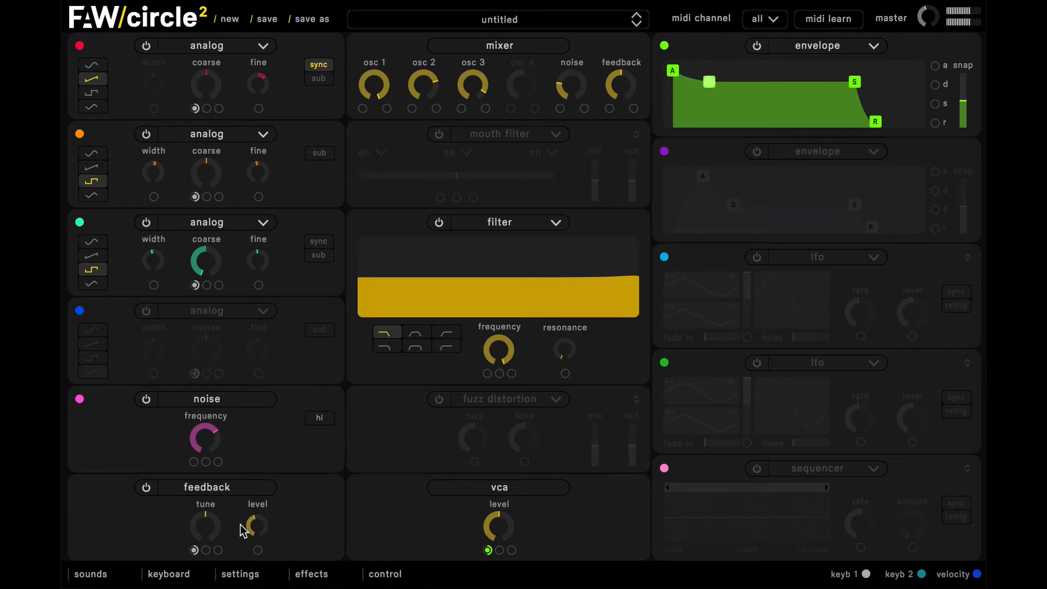
{"action": "left_click_drag", "start_coordinate": [249, 529], "coordinate": [251, 586]}
{"action": "left_click_drag", "start_coordinate": [253, 516], "coordinate": [255, 530]}
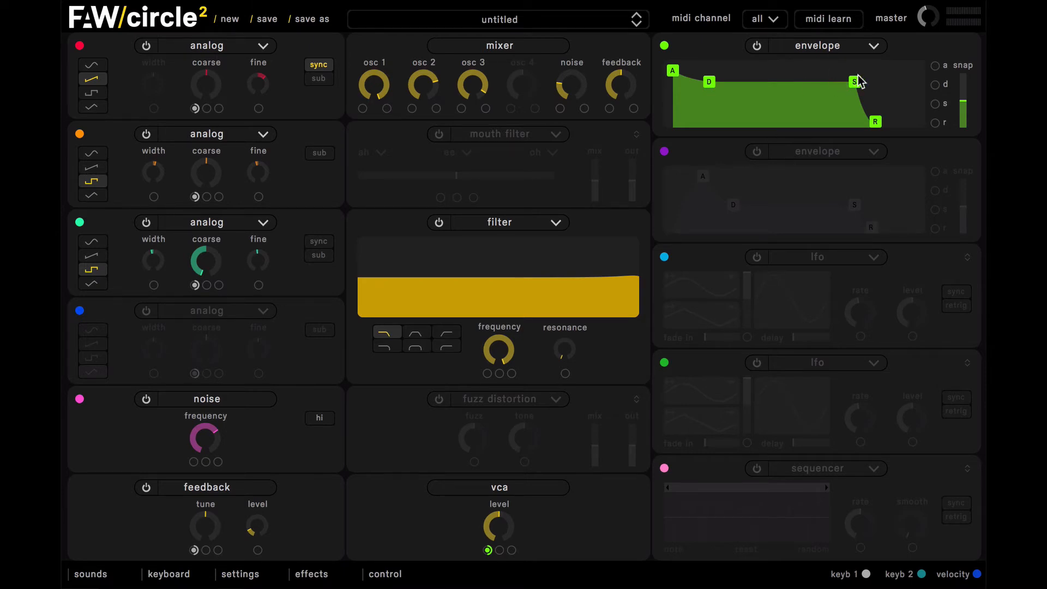
- Raise the green envelope's sustain to the maximum and shorten its release slightly
{"action": "left_click_drag", "start_coordinate": [856, 84], "coordinate": [856, 65]}
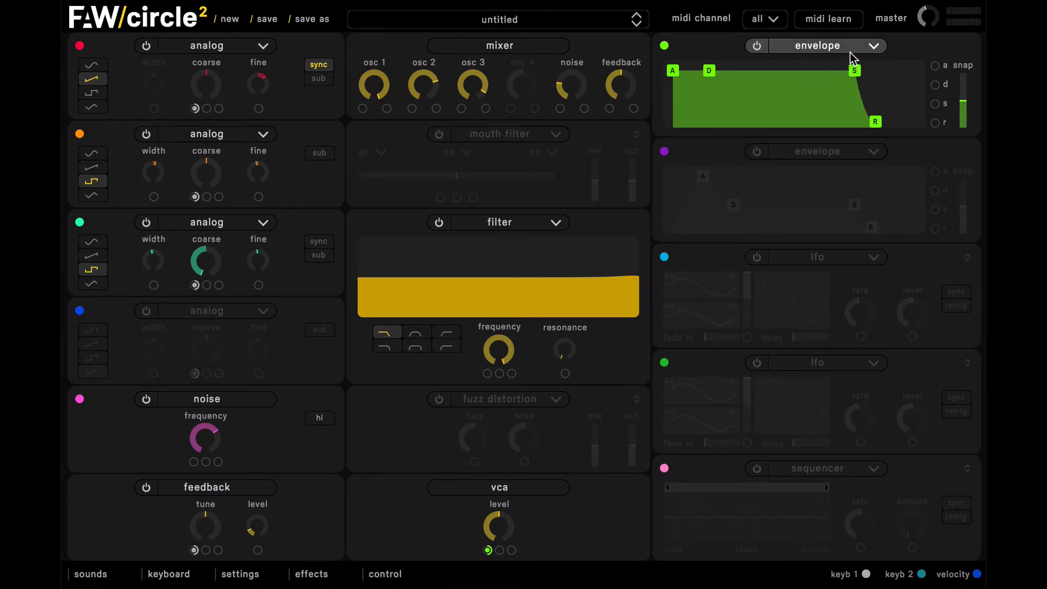
{"action": "left_click_drag", "start_coordinate": [877, 119], "coordinate": [874, 124]}
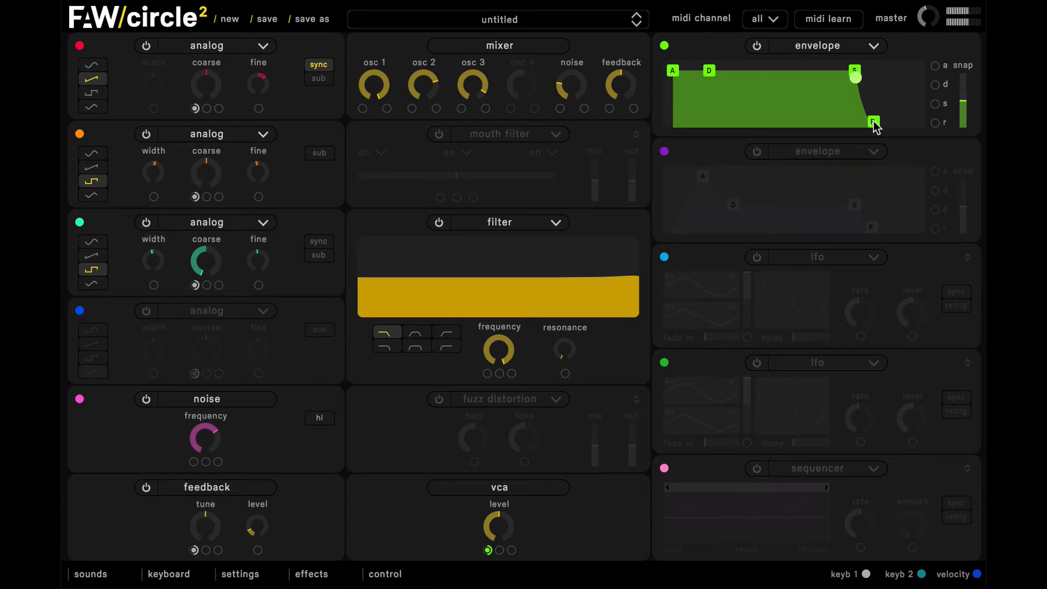
- Enable the purple envelope with the shortest attack and raise its sustain level
{"action": "left_click", "coordinate": [757, 152]}
{"action": "left_click_drag", "start_coordinate": [705, 175], "coordinate": [673, 176]}
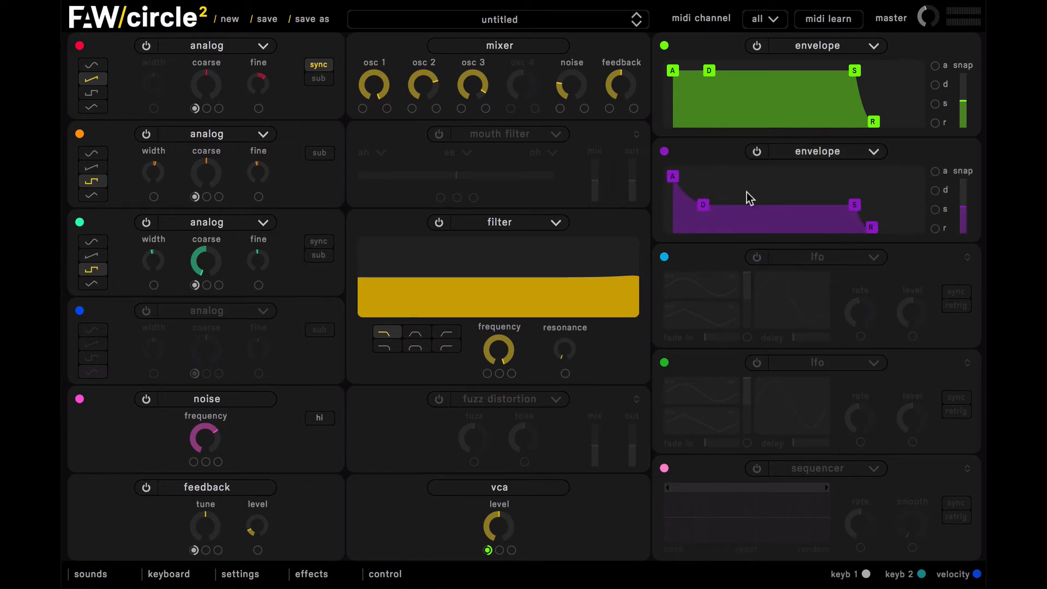
{"action": "left_click_drag", "start_coordinate": [859, 206], "coordinate": [850, 192]}
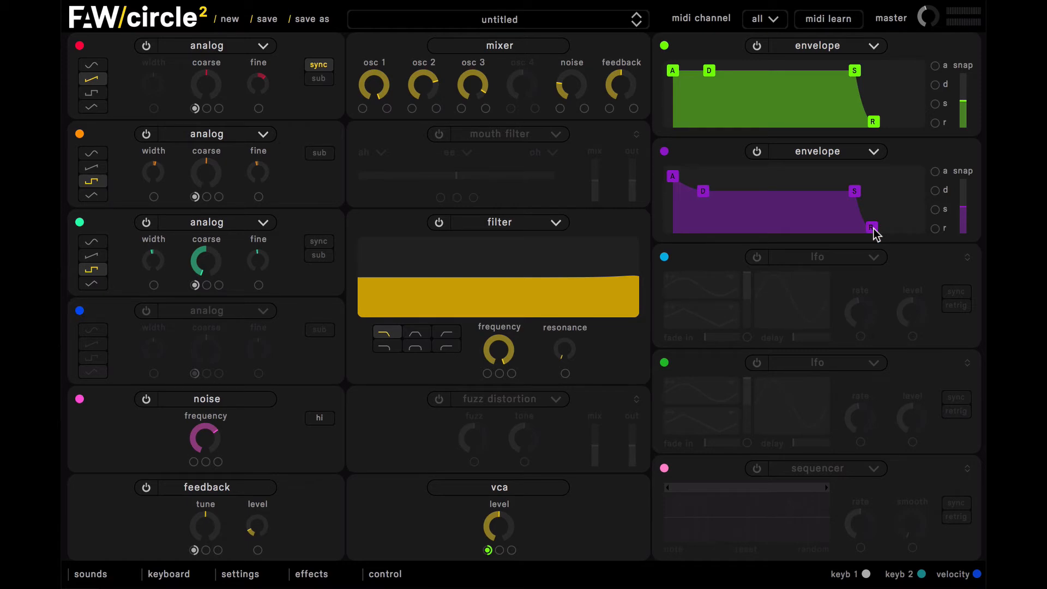
- Set the filter to band-pass with a frequency of about 604 Hz and raise its resonance to around the middle
{"action": "left_click", "coordinate": [415, 337]}
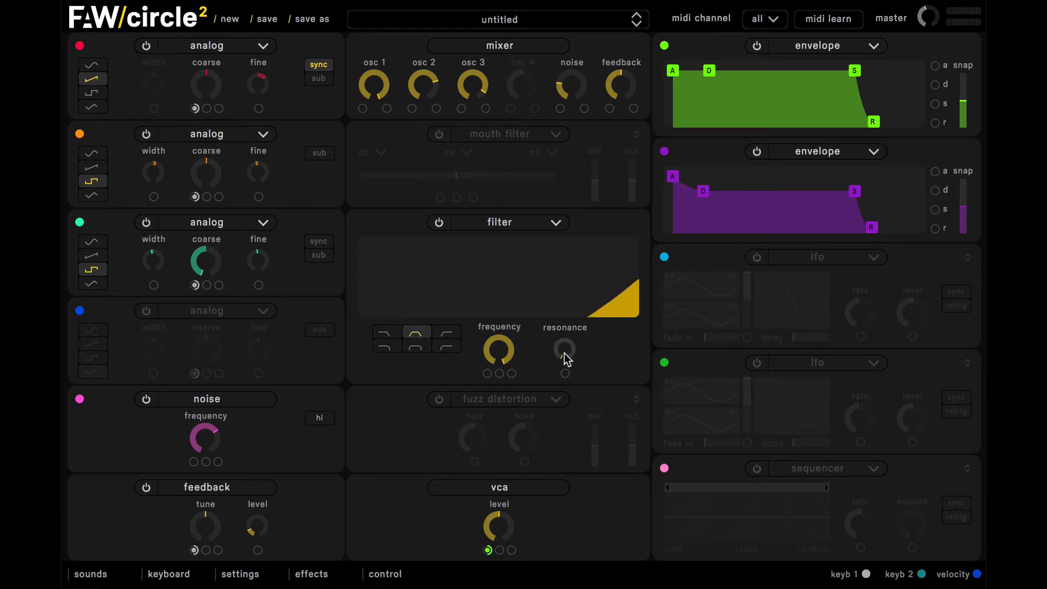
{"action": "mouse_move", "coordinate": [510, 361]}
{"action": "left_click_drag", "start_coordinate": [510, 361], "coordinate": [524, 434]}
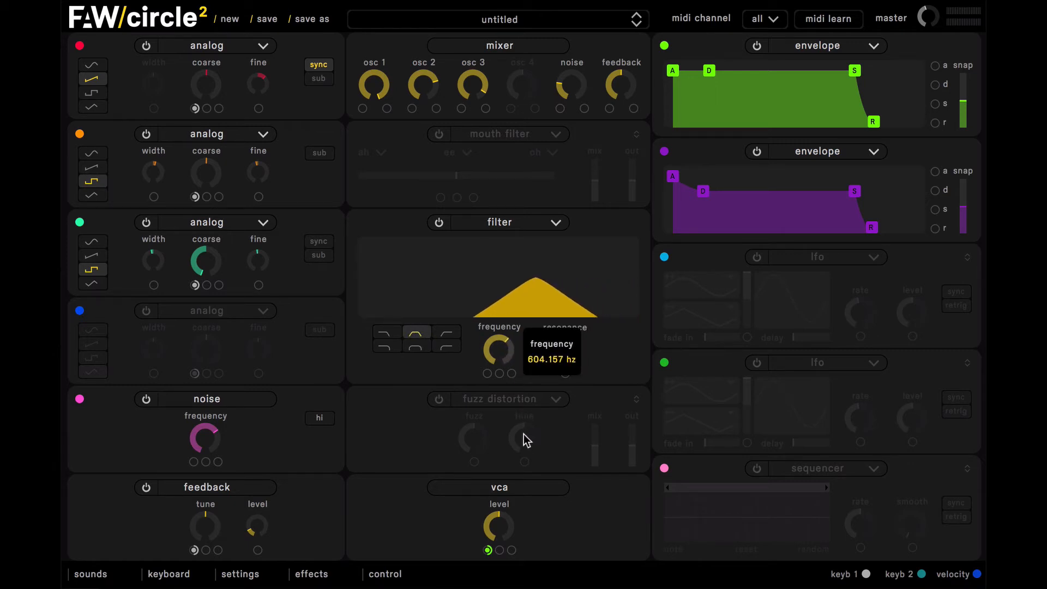
{"action": "left_click_drag", "start_coordinate": [562, 357], "coordinate": [498, 245]}
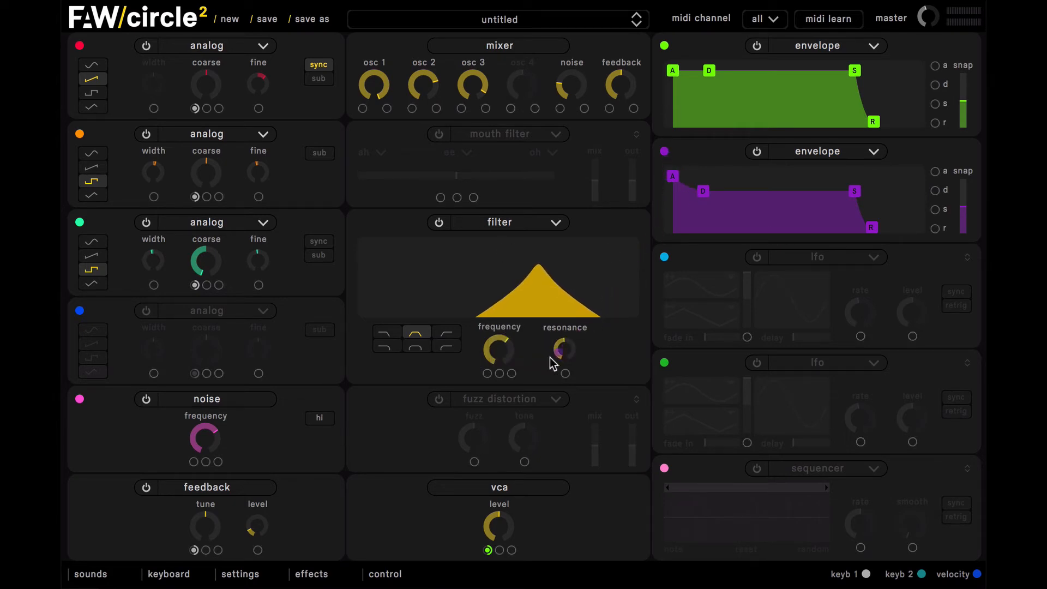
- Assign the purple envelope to the filter frequency and adjust the modulation amount together with the base frequency
{"action": "left_click_drag", "start_coordinate": [486, 373], "coordinate": [486, 373]}
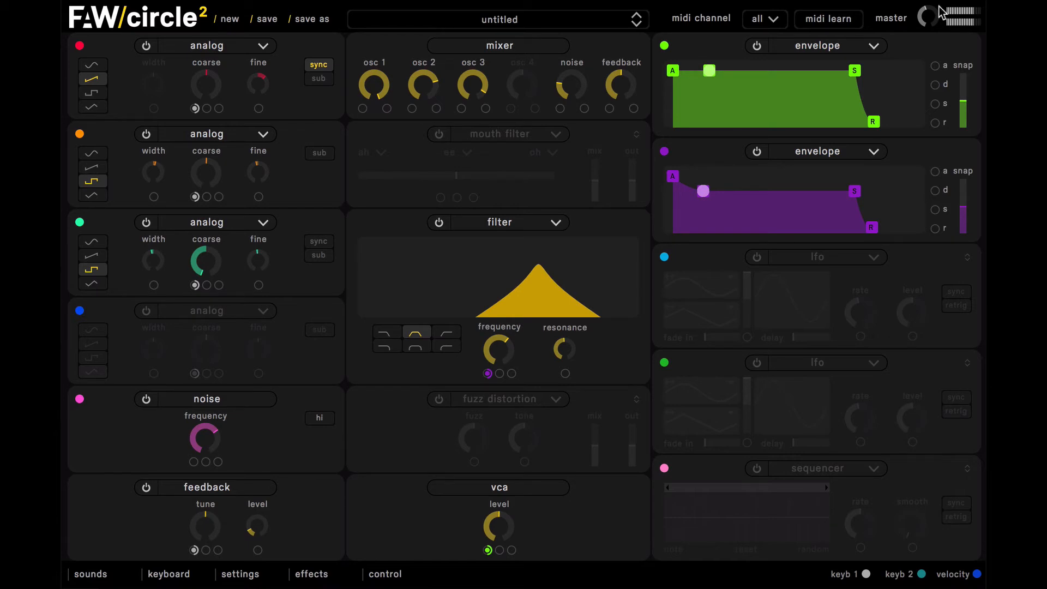
{"action": "left_click", "coordinate": [489, 374]}
{"action": "left_click_drag", "start_coordinate": [508, 358], "coordinate": [508, 377]}
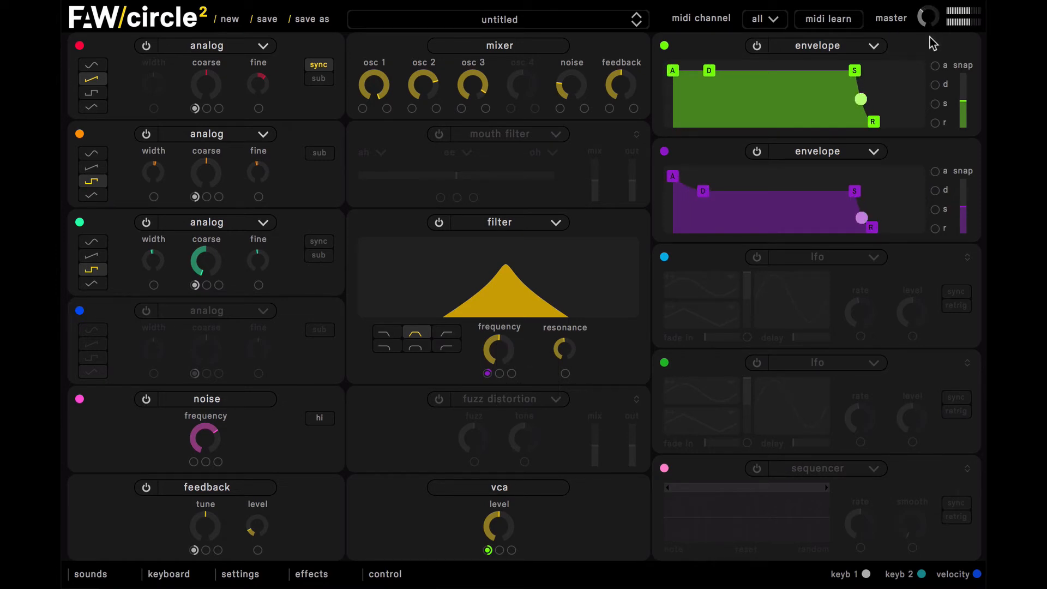
{"action": "left_click", "coordinate": [501, 376]}
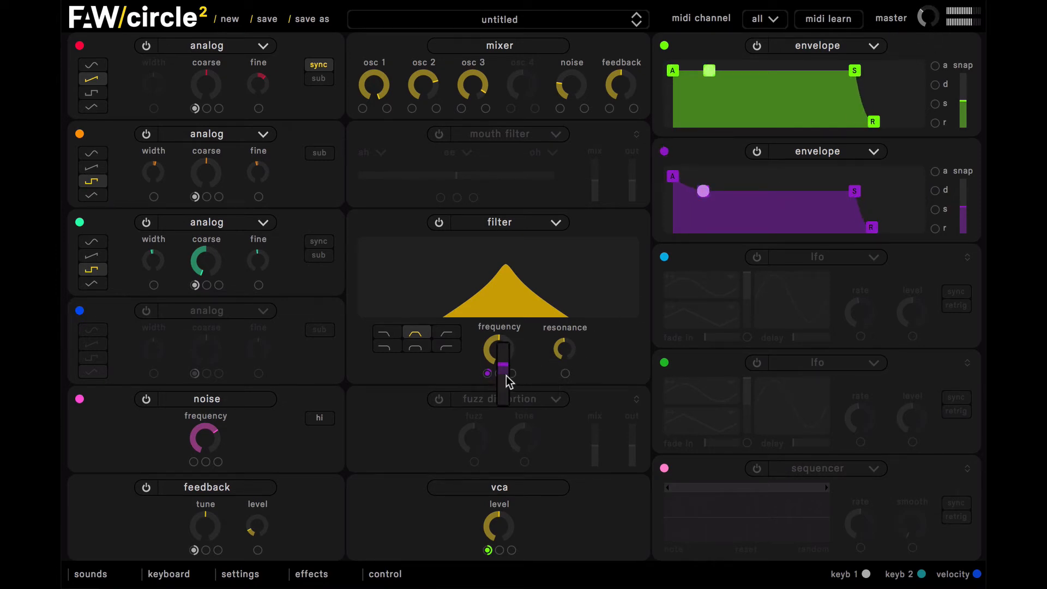
{"action": "left_click_drag", "start_coordinate": [502, 376], "coordinate": [481, 330]}
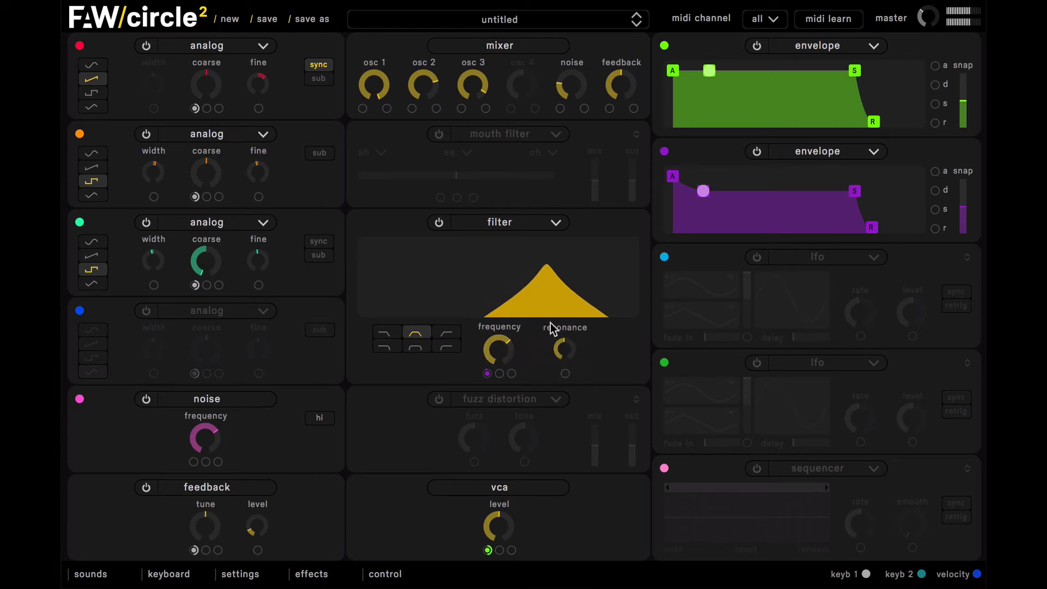
- Reduce the feedback level in the mixer and trim the filter's resonance and frequency slightly downward
{"action": "mouse_move", "coordinate": [562, 348]}
{"action": "left_mouse_down"}
{"action": "mouse_move", "coordinate": [573, 385]}
{"action": "mouse_move", "coordinate": [567, 334]}
{"action": "left_mouse_up"}
{"action": "left_click_drag", "start_coordinate": [622, 91], "coordinate": [623, 129]}
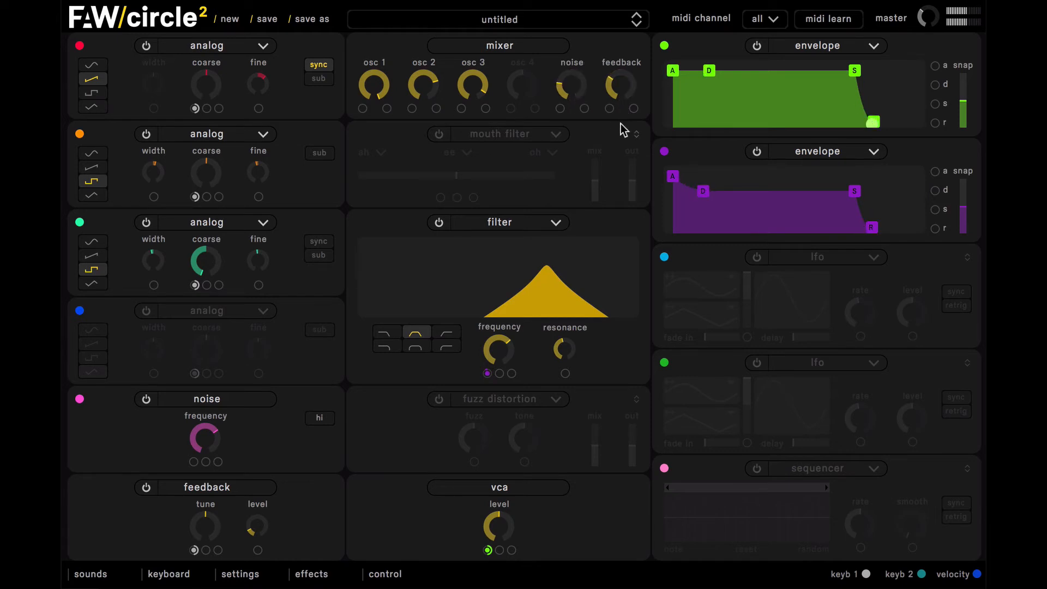
{"action": "left_click_drag", "start_coordinate": [496, 354], "coordinate": [495, 380]}
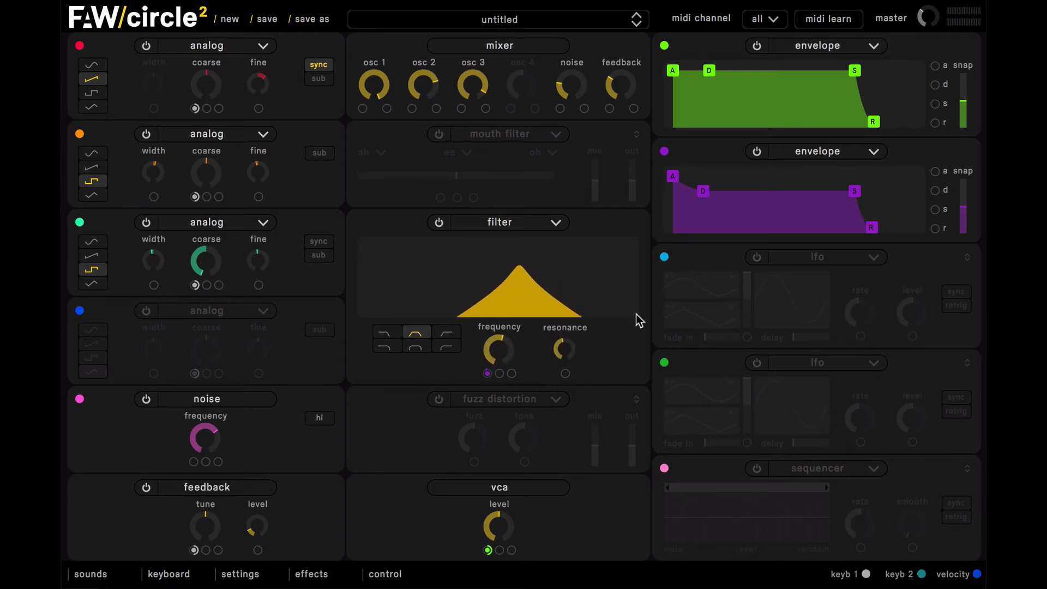
- Enable the blue LFO with tempo sync and assign it as the second modulator of the filter frequency
{"action": "left_click", "coordinate": [757, 258]}
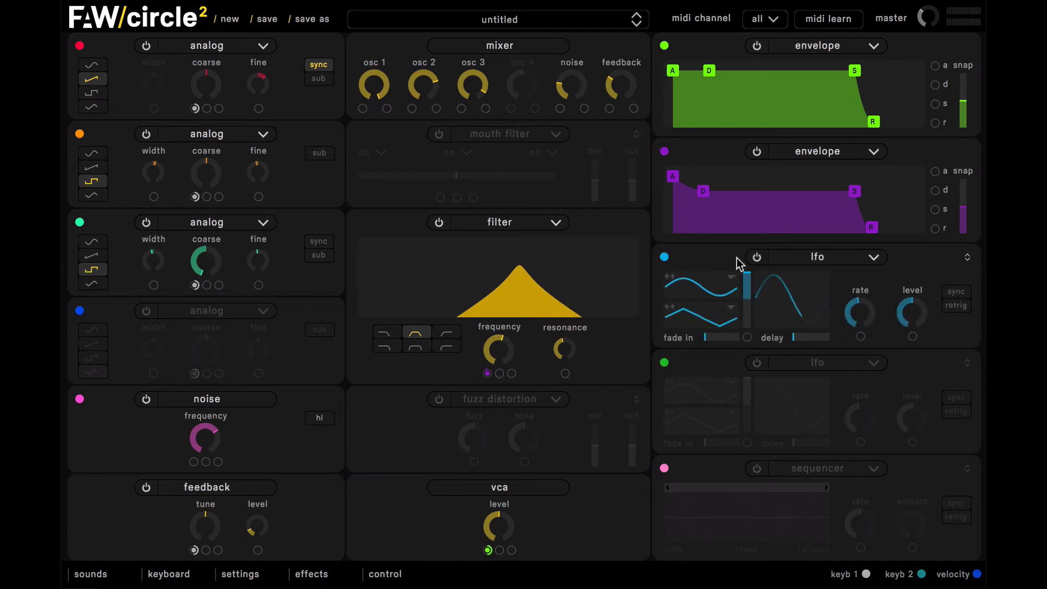
{"action": "left_click", "coordinate": [953, 293]}
{"action": "mouse_move", "coordinate": [860, 313]}
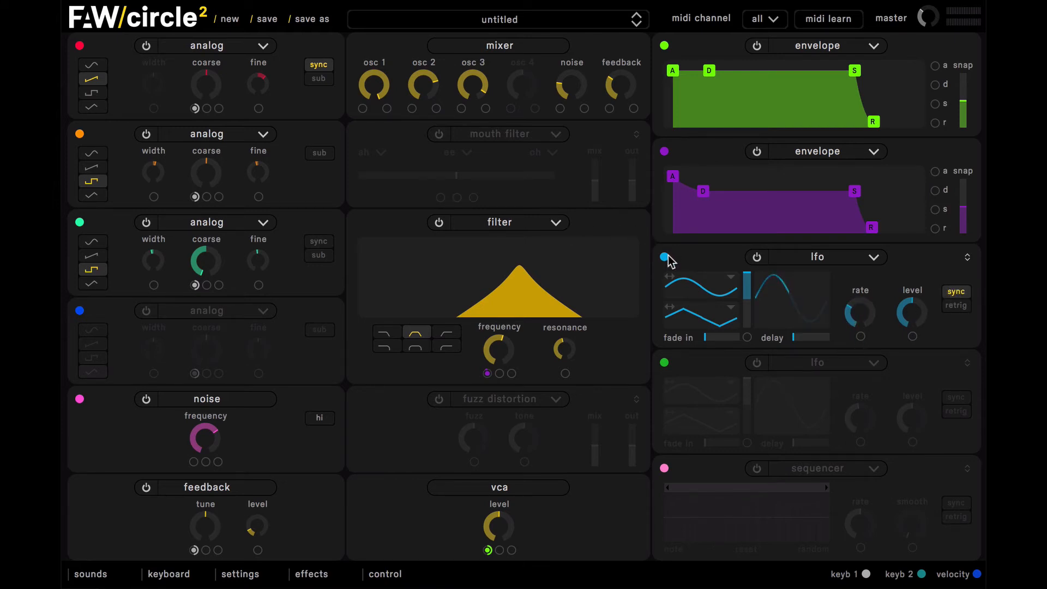
{"action": "left_click_drag", "start_coordinate": [664, 257], "coordinate": [502, 378]}
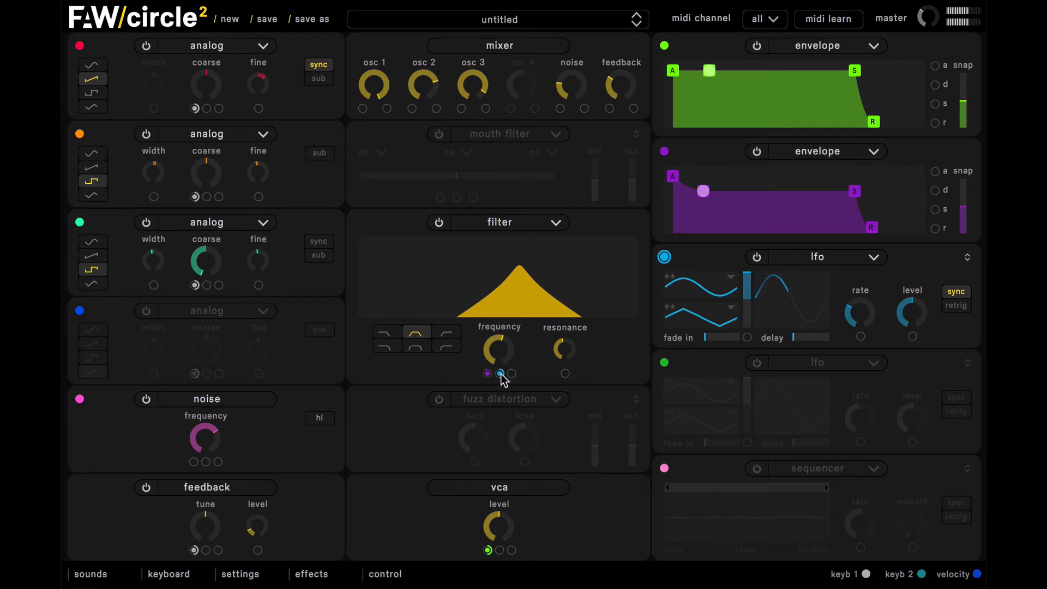
- Fine-tune the blue LFO's modulation amount on the filter frequency
{"action": "left_click", "coordinate": [501, 374]}
{"action": "left_click_drag", "start_coordinate": [515, 358], "coordinate": [515, 375]}
{"action": "left_click", "coordinate": [499, 374]}
{"action": "left_click_drag", "start_coordinate": [516, 377], "coordinate": [519, 373]}
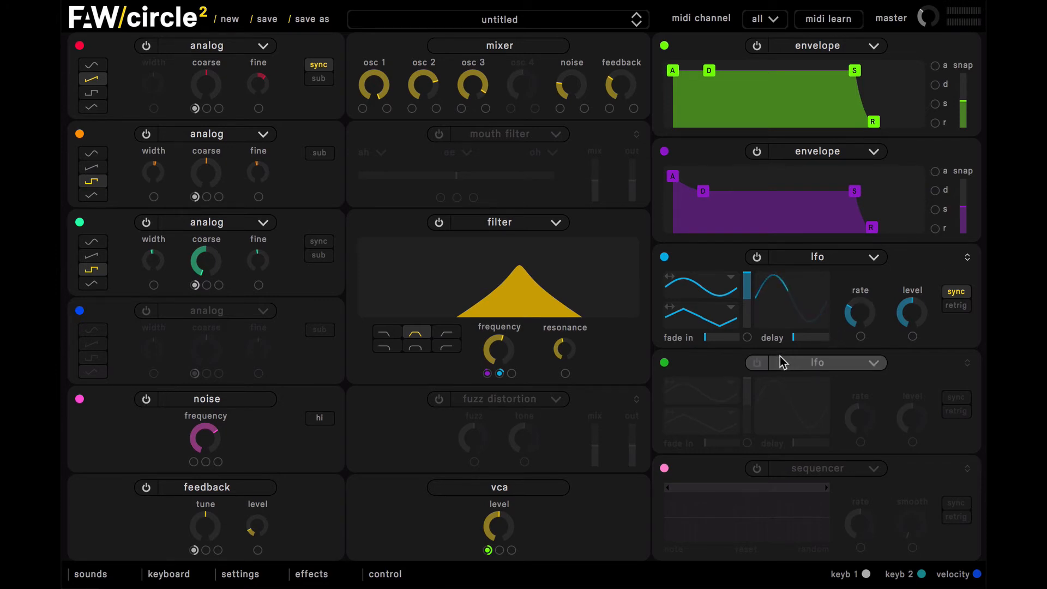
- Enable the mouth filter with its mix at about 56% and modulate its vowel position with the newly enabled green LFO
{"action": "left_click", "coordinate": [440, 135]}
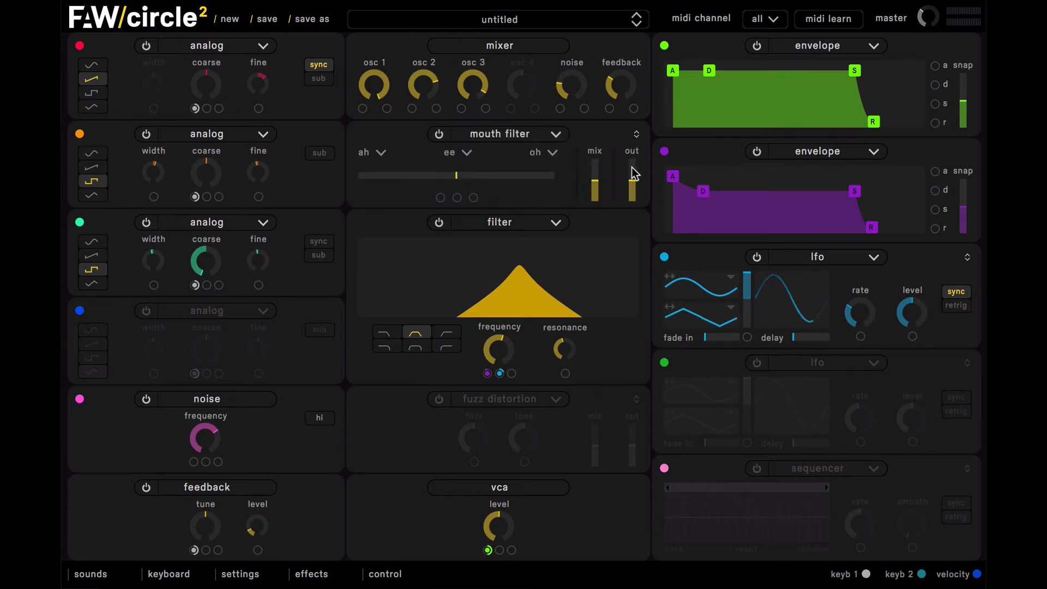
{"action": "left_click_drag", "start_coordinate": [536, 175], "coordinate": [540, 204]}
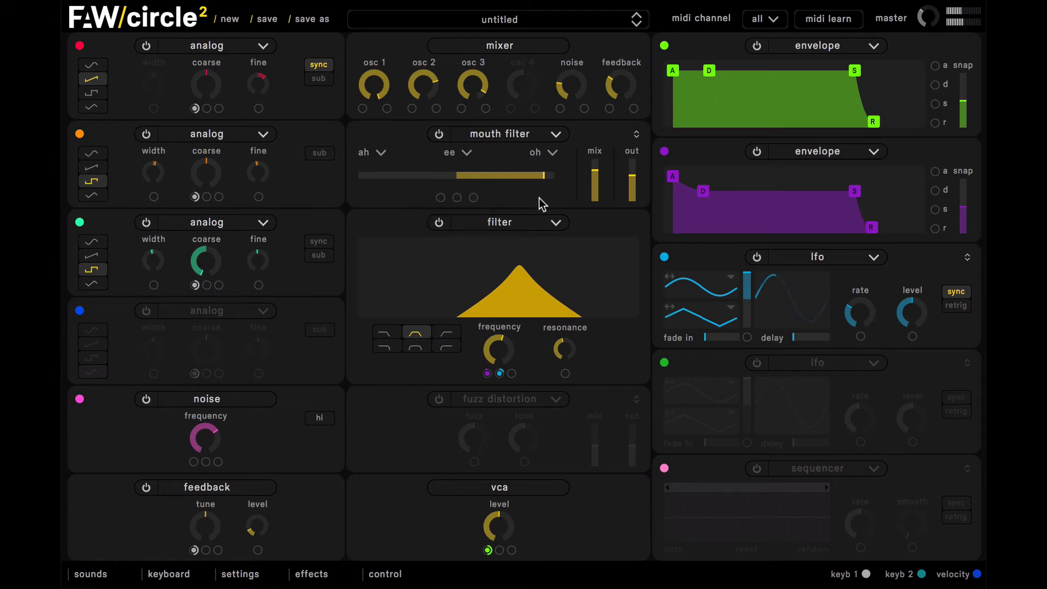
{"action": "left_click", "coordinate": [760, 363]}
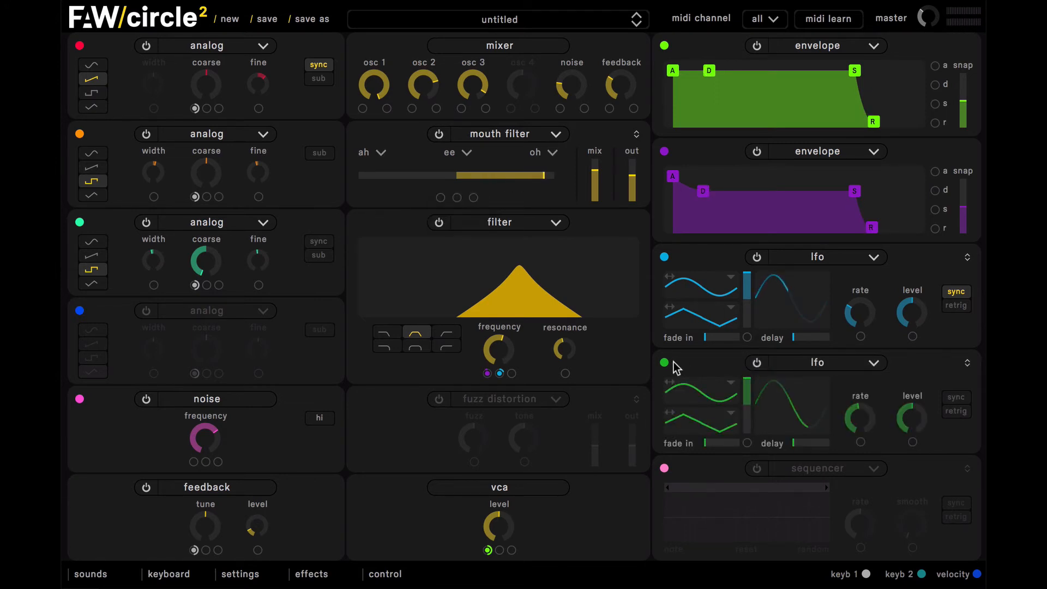
{"action": "left_click_drag", "start_coordinate": [666, 363], "coordinate": [457, 200]}
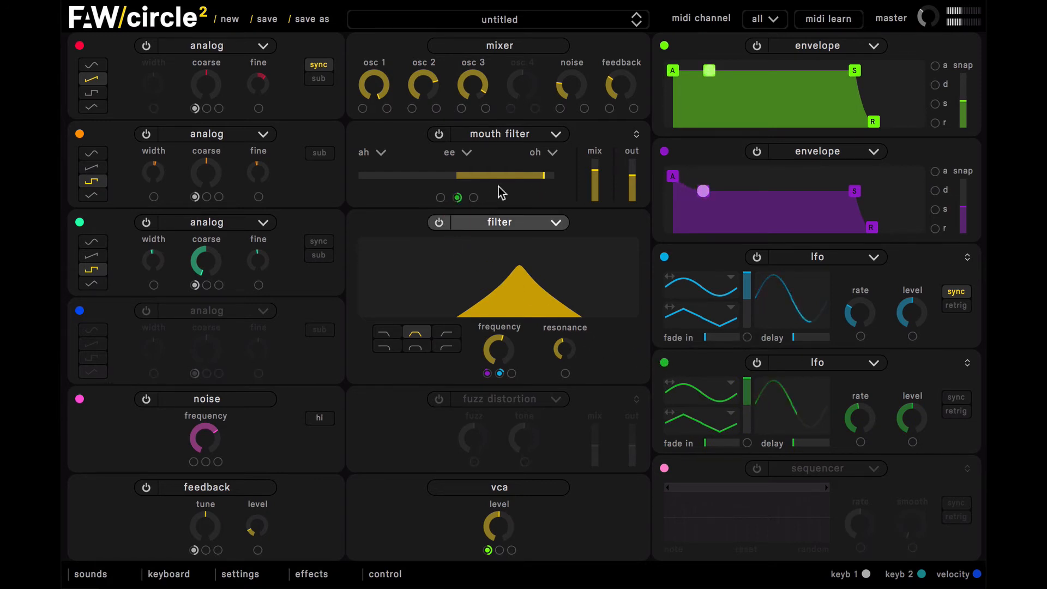
{"action": "left_click", "coordinate": [595, 178]}
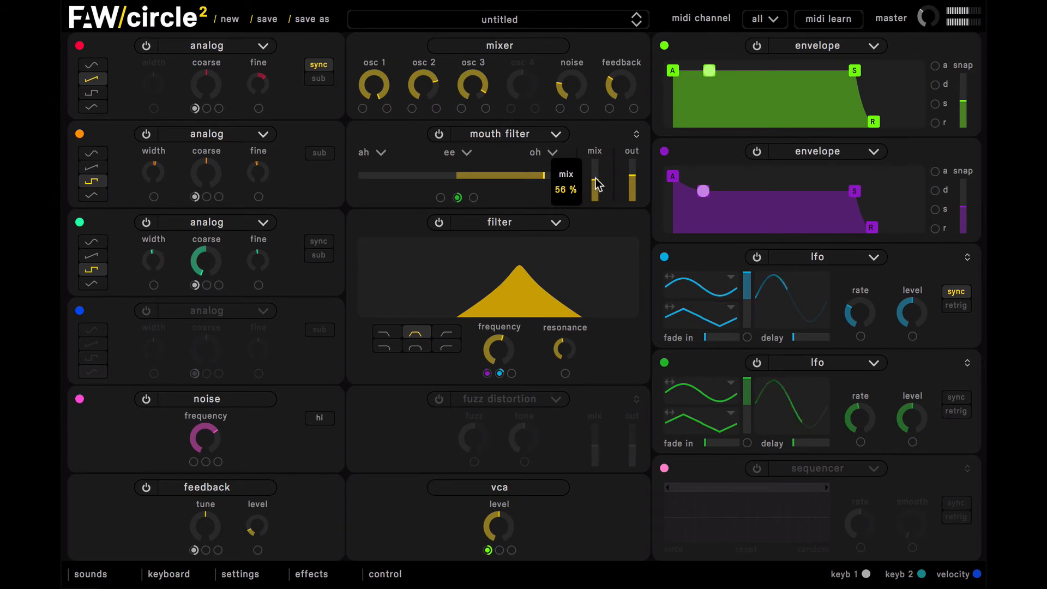
- Set the green LFO to tempo sync without retriggering, with a rate of 8*bpm and a slightly lower level
{"action": "left_click", "coordinate": [956, 398]}
{"action": "left_click", "coordinate": [959, 413]}
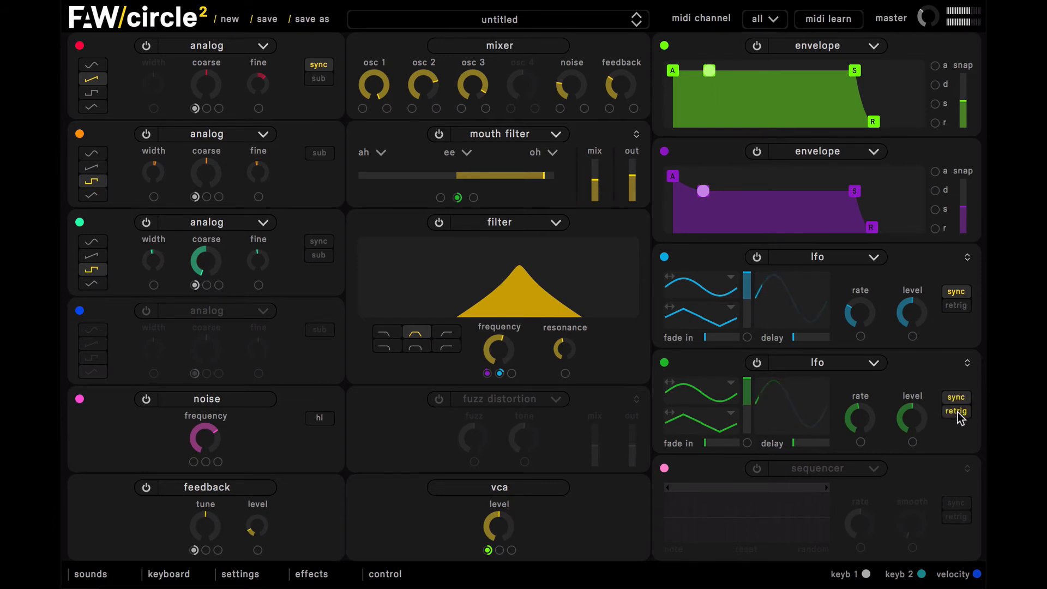
{"action": "left_click", "coordinate": [956, 306]}
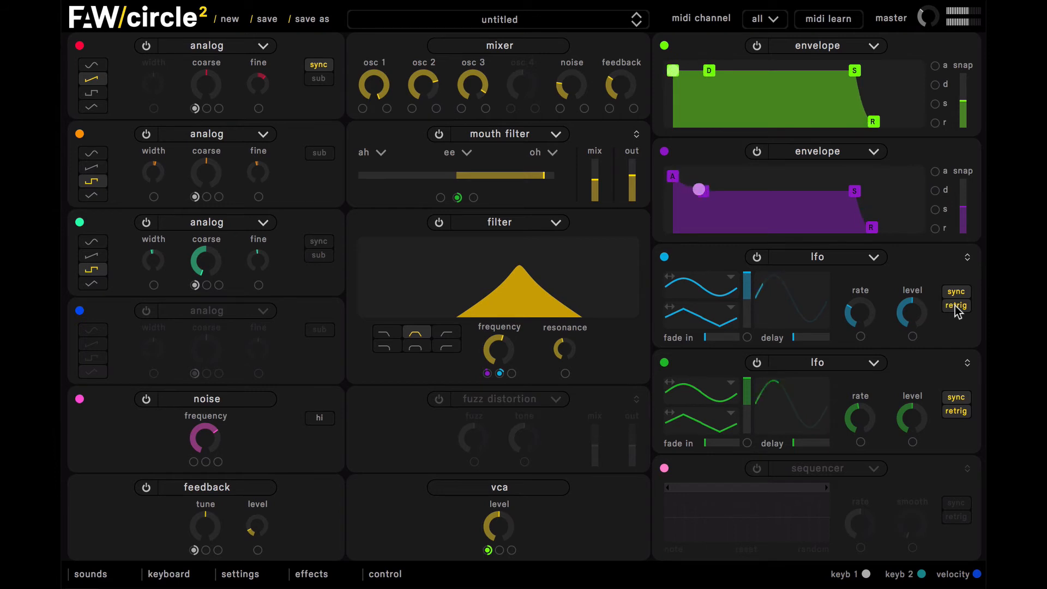
{"action": "left_click", "coordinate": [955, 307]}
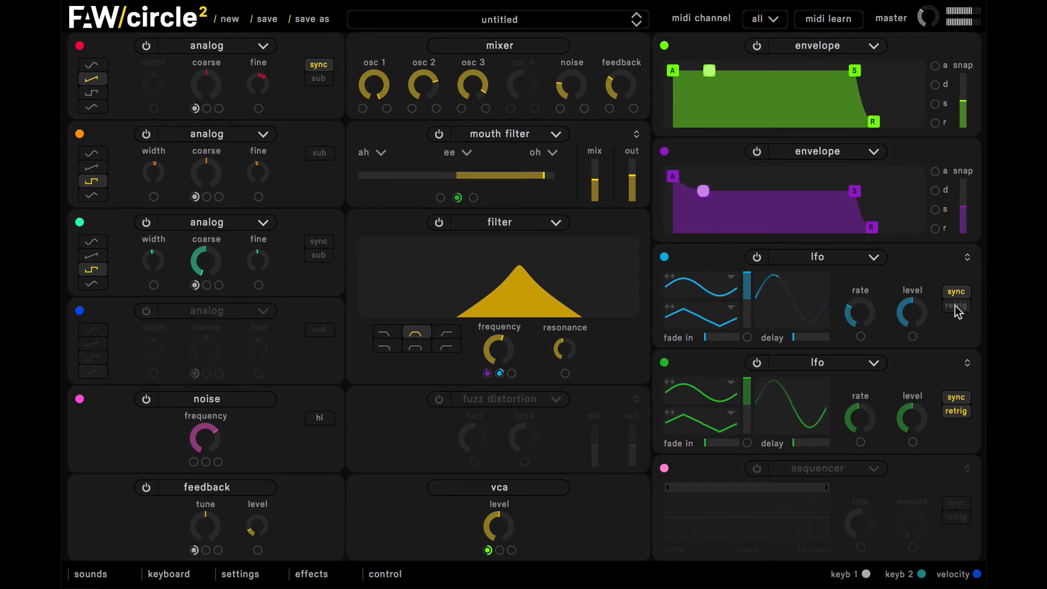
{"action": "left_click", "coordinate": [956, 411]}
{"action": "mouse_move", "coordinate": [856, 423]}
{"action": "left_click_drag", "start_coordinate": [856, 423], "coordinate": [859, 467]}
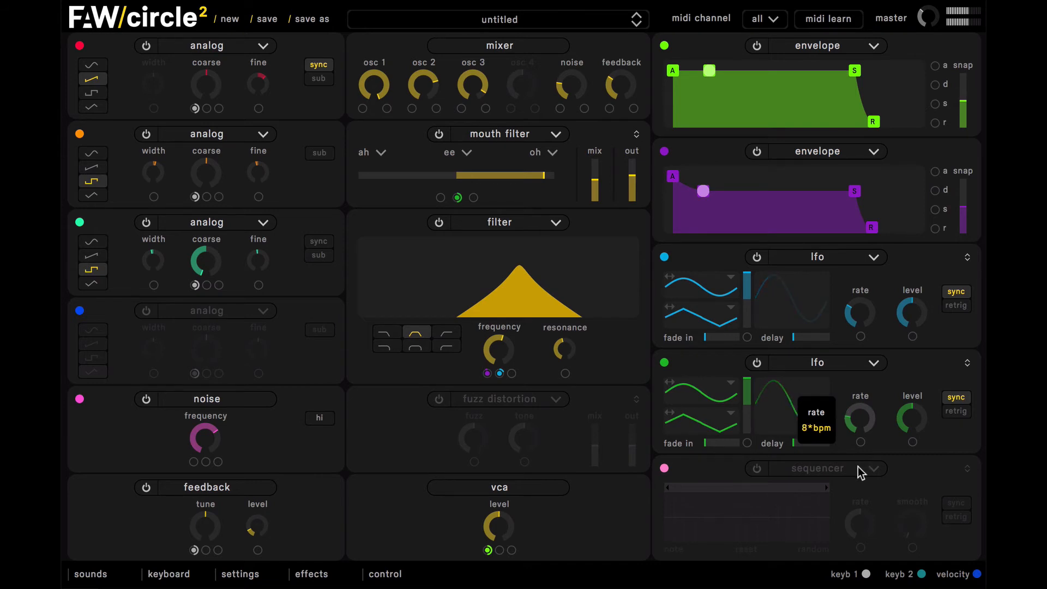
{"action": "mouse_move", "coordinate": [908, 419]}
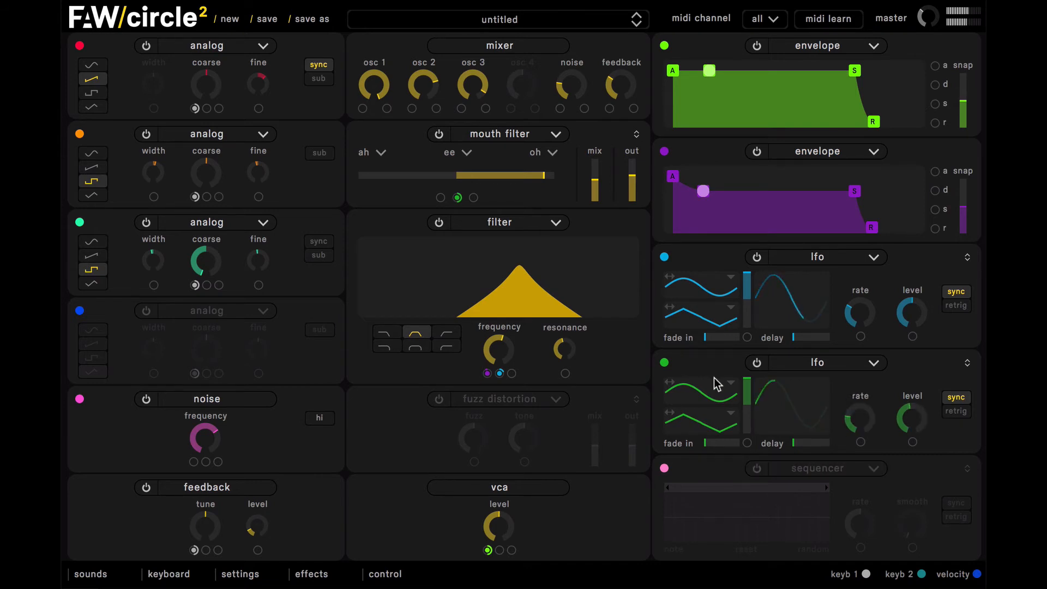
- Reset the mouth filter's vowel position to the centre and lower its mix slightly
{"action": "double_click", "coordinate": [530, 180]}
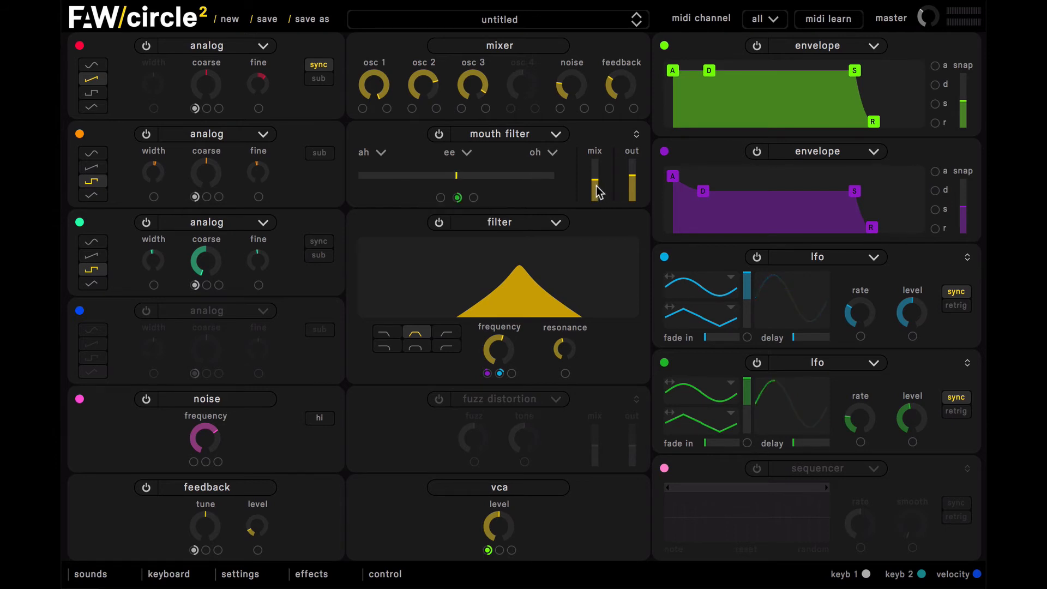
{"action": "left_click_drag", "start_coordinate": [596, 186], "coordinate": [596, 183]}
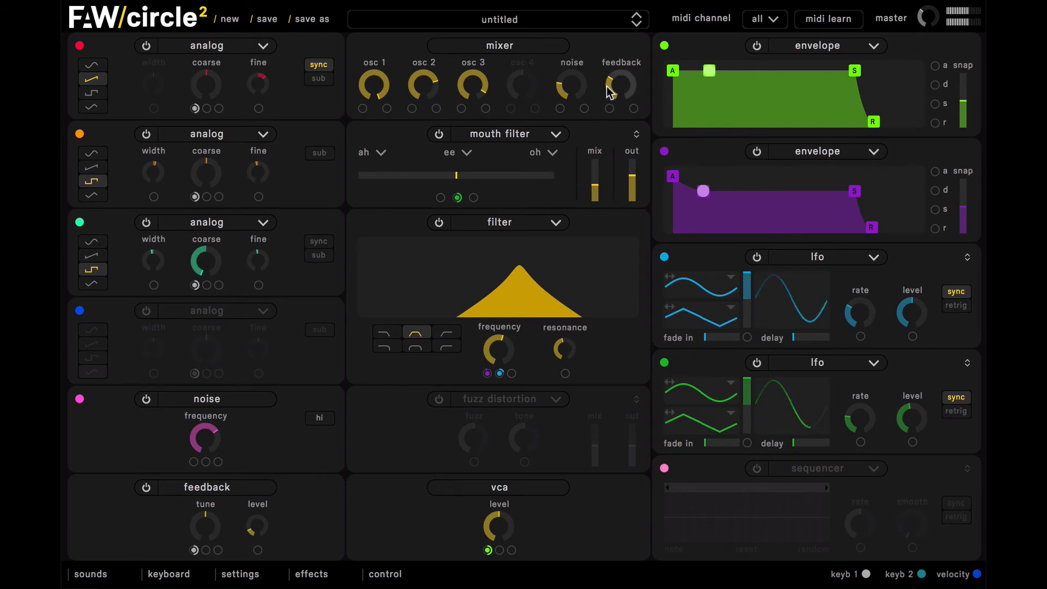
- Trim the mixer's feedback level slightly and fine-tune the filter resonance and the green LFO's level
{"action": "mouse_move", "coordinate": [611, 87]}
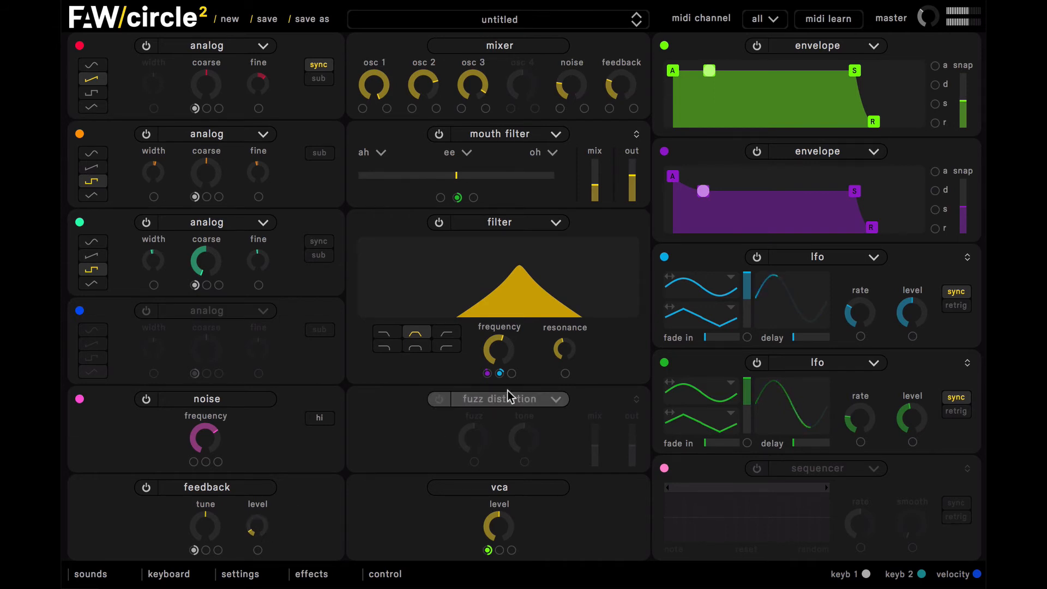
{"action": "left_click_drag", "start_coordinate": [561, 348], "coordinate": [562, 343]}
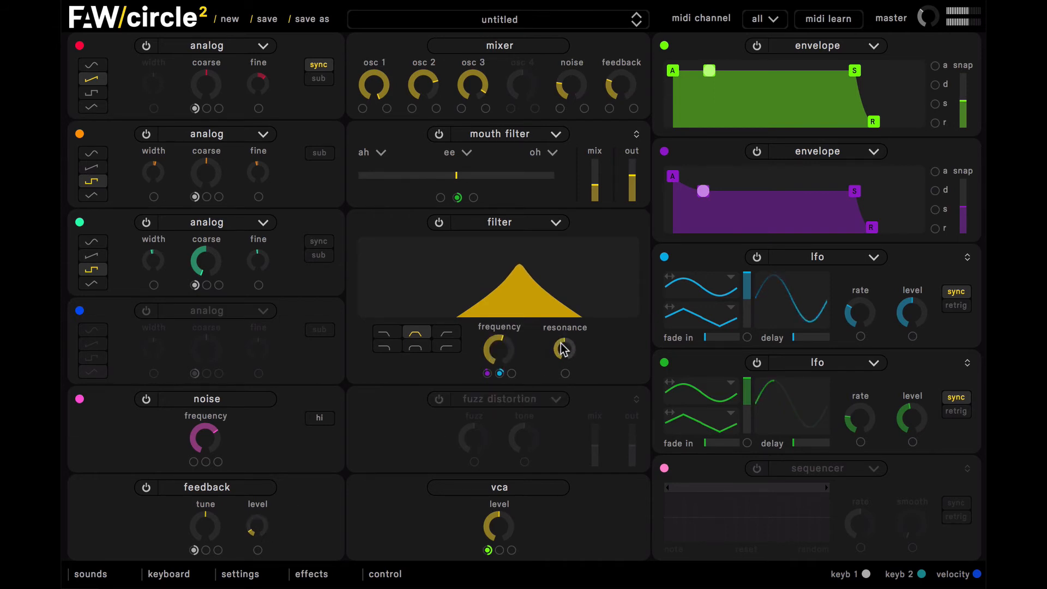
{"action": "left_click_drag", "start_coordinate": [899, 401], "coordinate": [909, 421]}
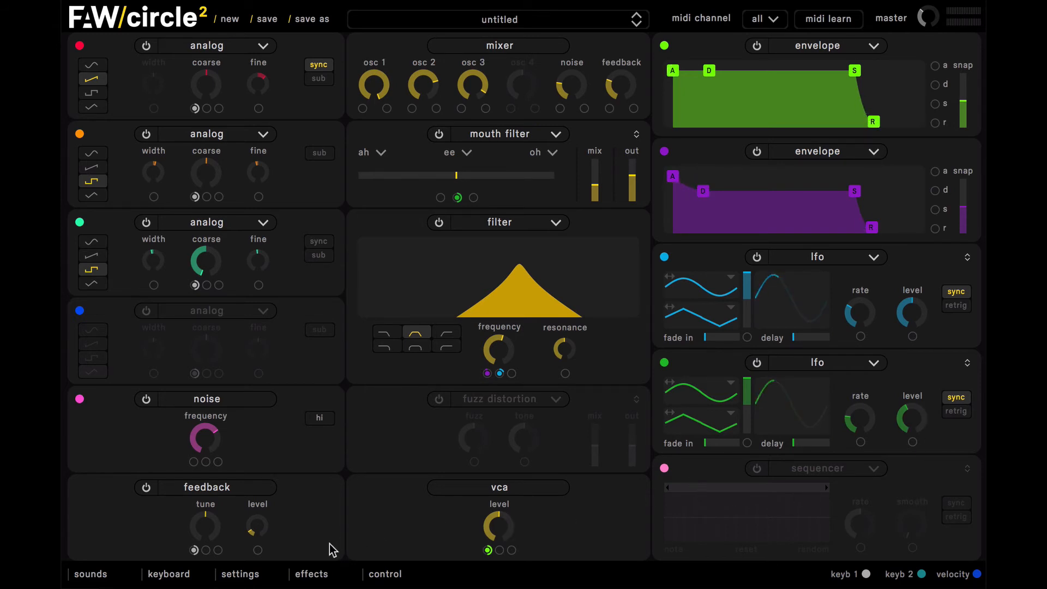
- Raise glide 1 of the keyboard follow settings to about a third and increase the filter frequency slightly
{"action": "left_click", "coordinate": [169, 575]}
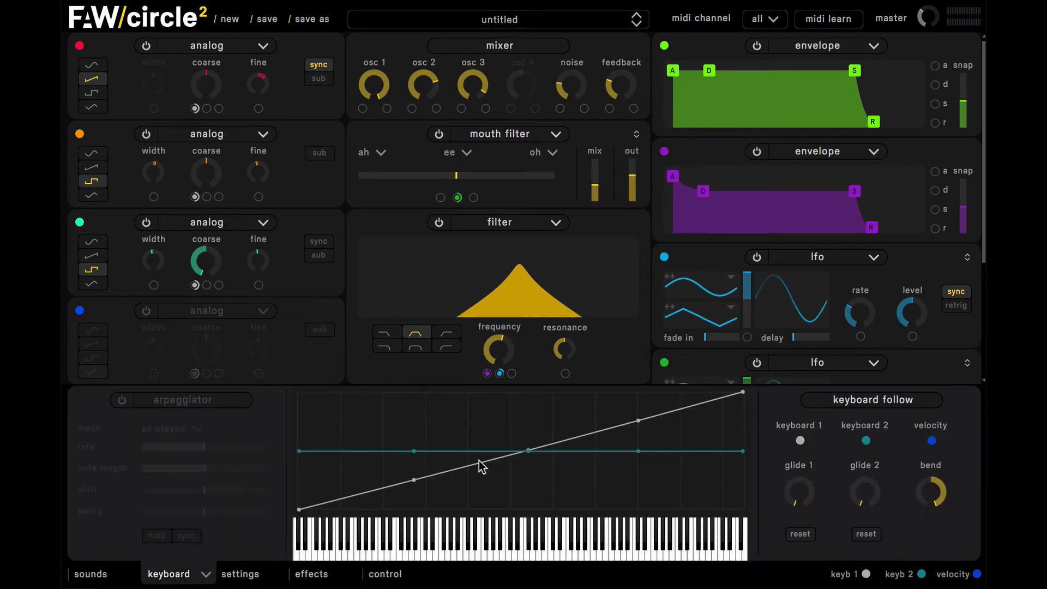
{"action": "left_click_drag", "start_coordinate": [821, 488], "coordinate": [774, 421]}
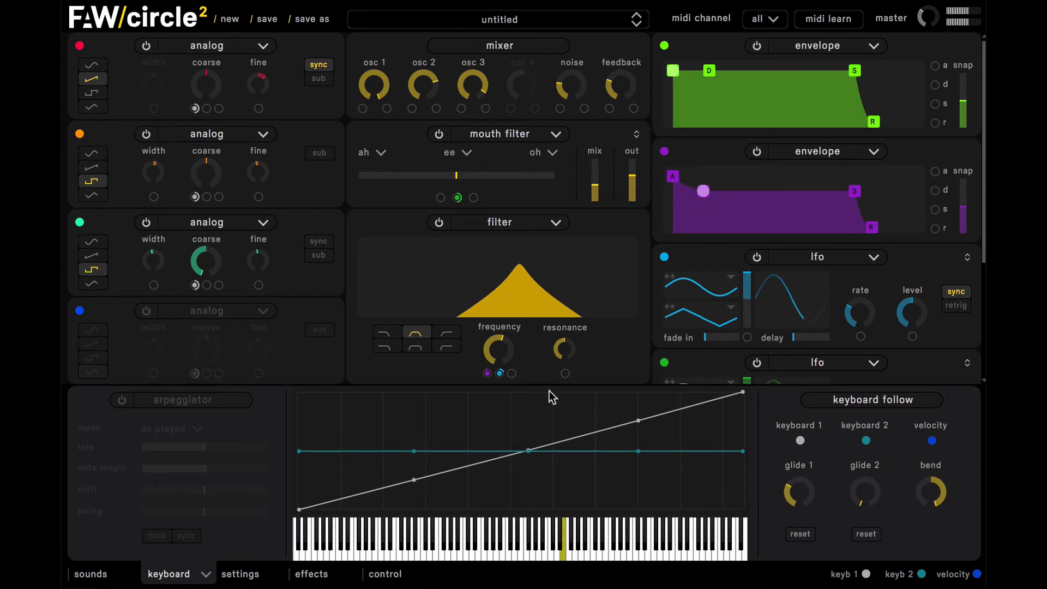
{"action": "left_click_drag", "start_coordinate": [502, 352], "coordinate": [503, 343]}
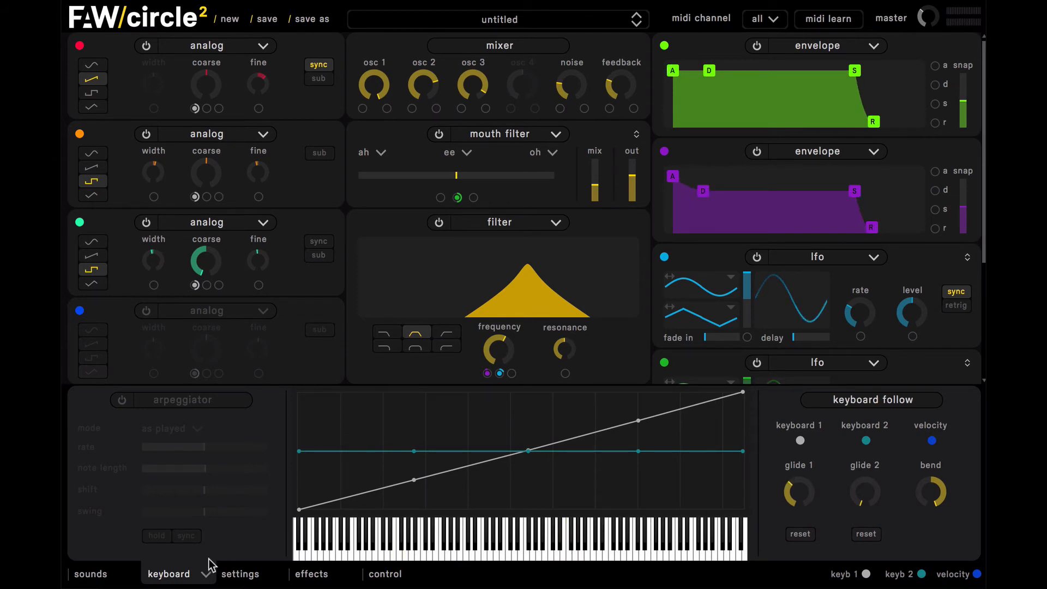
- Enable the first effect slot as a tube distortion and load the Tube 1 preset
{"action": "left_click", "coordinate": [320, 575]}
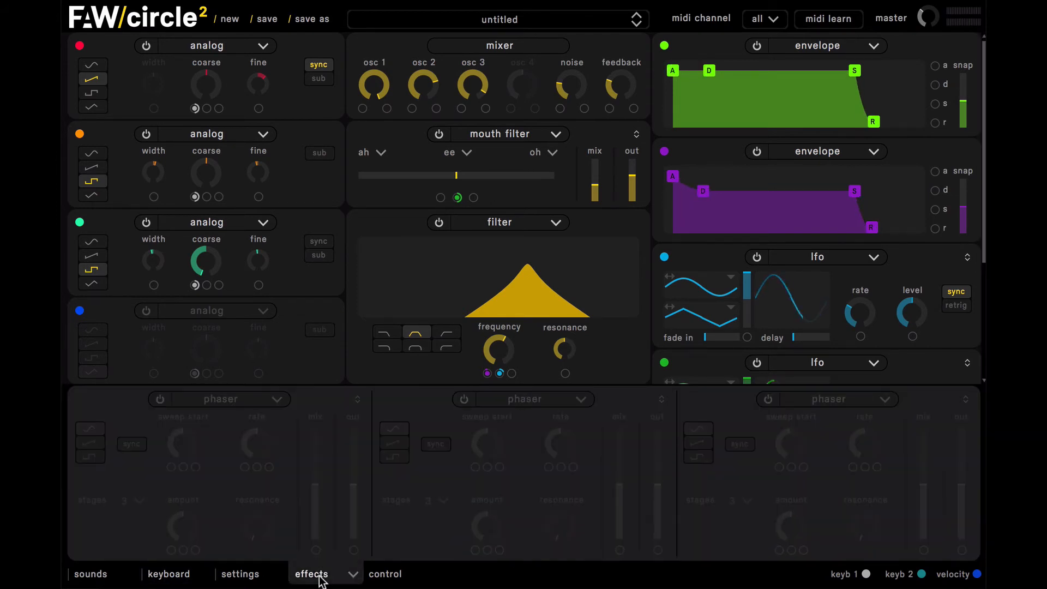
{"action": "left_click", "coordinate": [160, 398]}
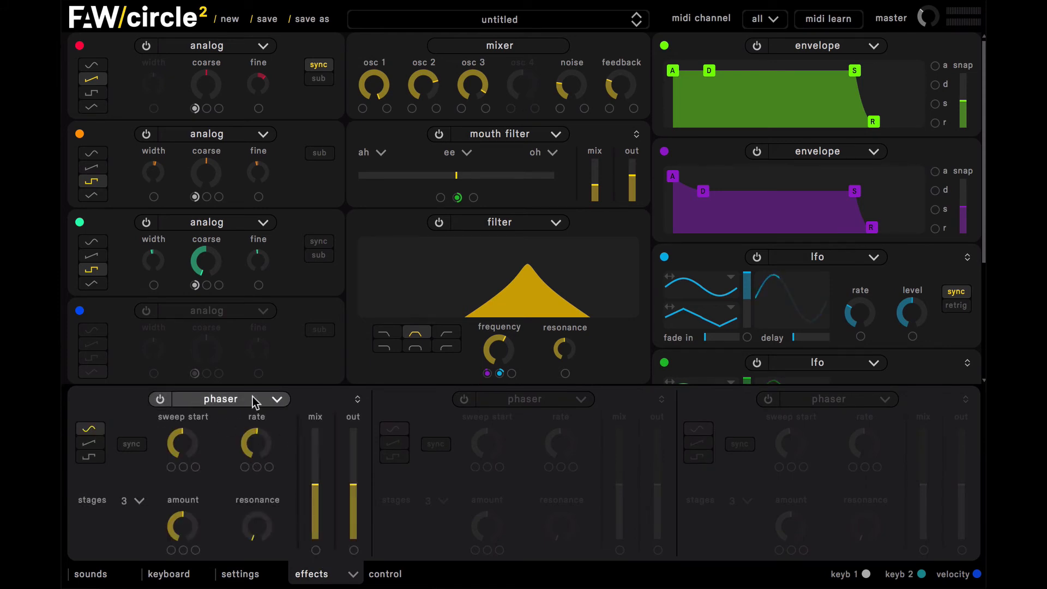
{"action": "left_click", "coordinate": [253, 401]}
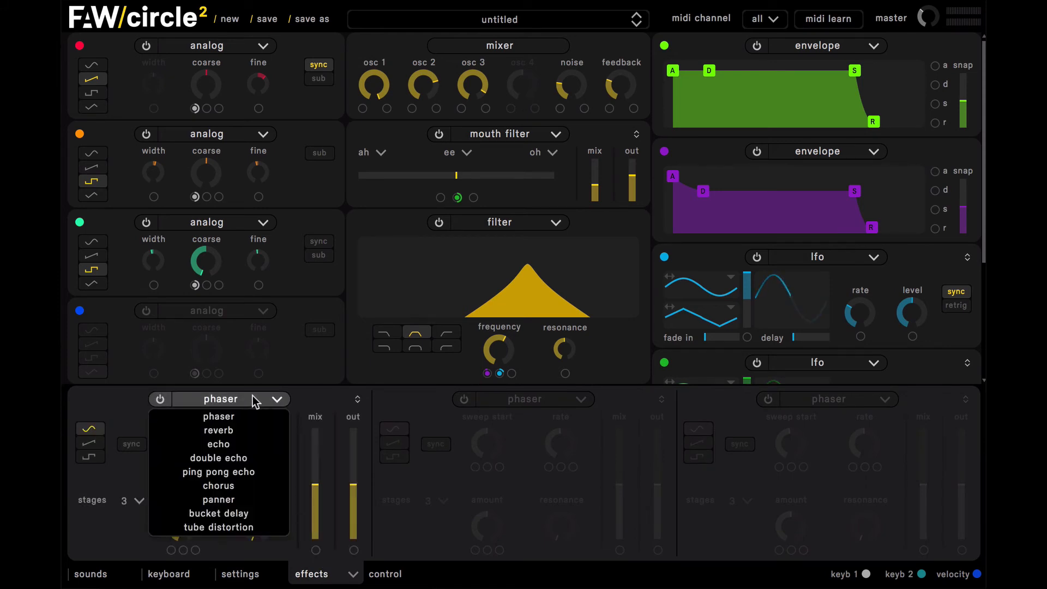
{"action": "left_click", "coordinate": [262, 528]}
{"action": "left_click", "coordinate": [355, 400]}
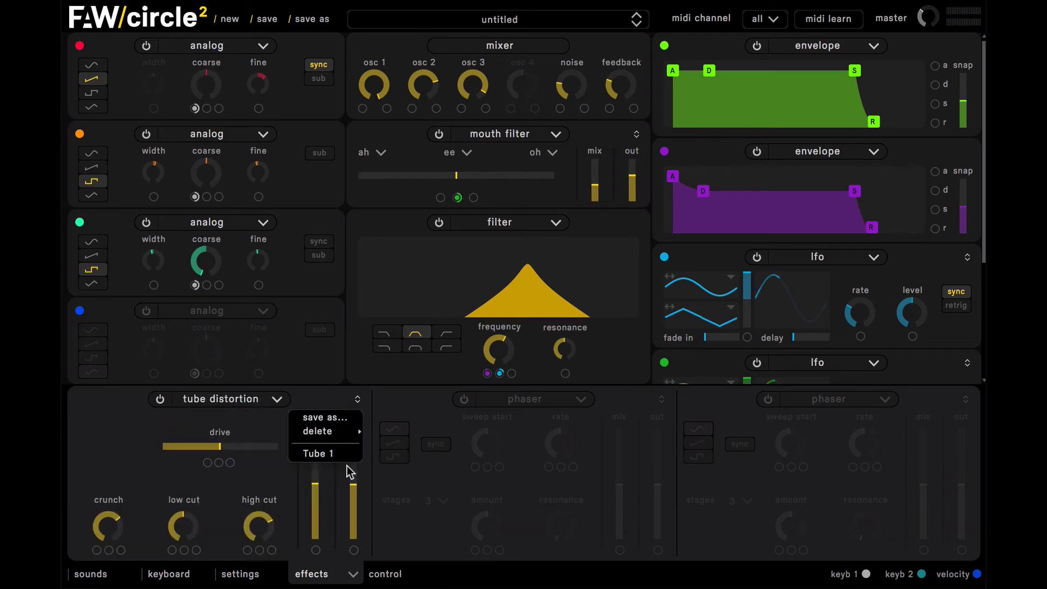
{"action": "left_click", "coordinate": [319, 454]}
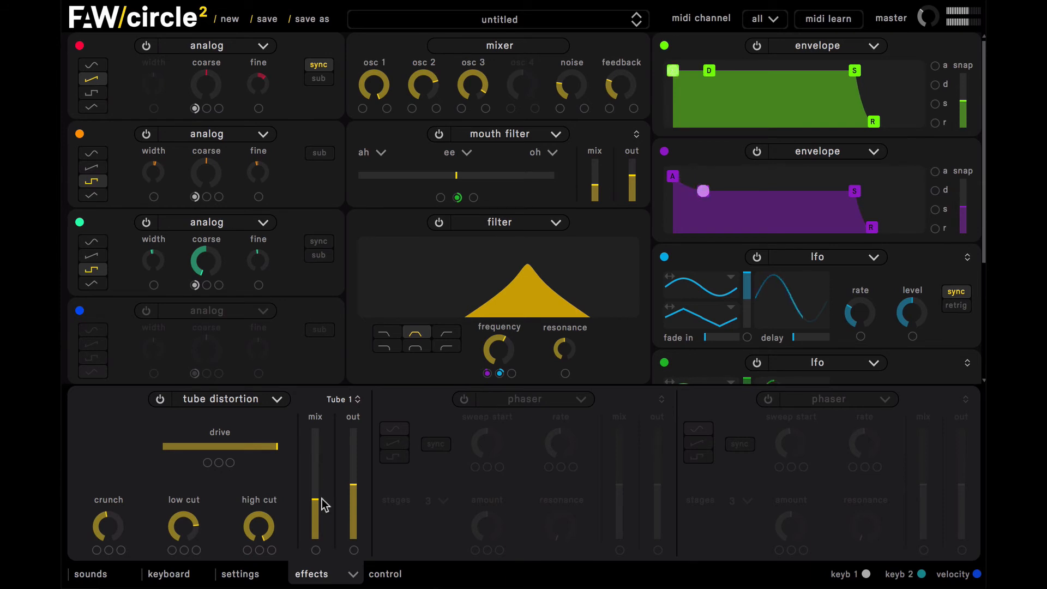
- Lower the tube distortion's mix to slightly below a third and reduce the mouth filter's mix a little
{"action": "mouse_move", "coordinate": [318, 484]}
{"action": "left_mouse_down"}
{"action": "mouse_move", "coordinate": [318, 475]}
{"action": "mouse_move", "coordinate": [317, 501]}
{"action": "left_mouse_up"}
{"action": "left_click_drag", "start_coordinate": [318, 504], "coordinate": [318, 507]}
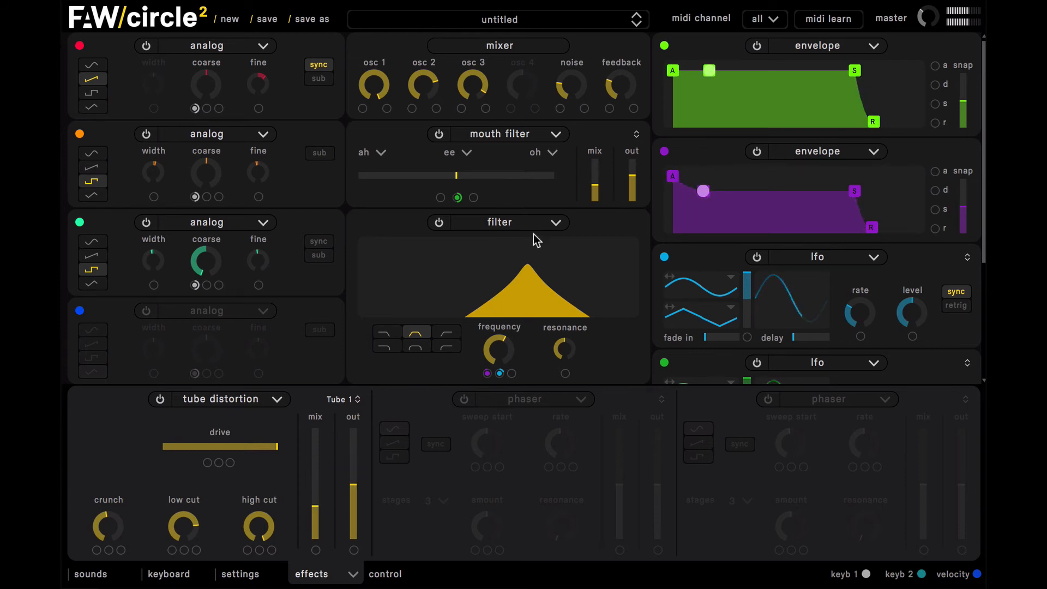
{"action": "left_click", "coordinate": [596, 192]}
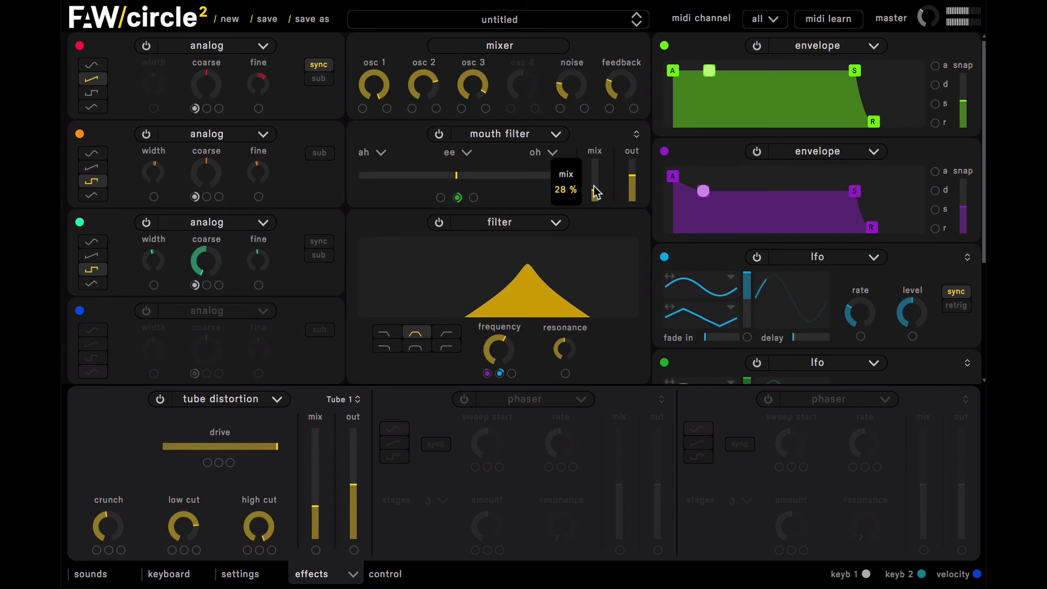
- Enable the second effect slot as a ping pong echo and load the medium preset
{"action": "left_click", "coordinate": [464, 398]}
{"action": "left_click", "coordinate": [531, 401]}
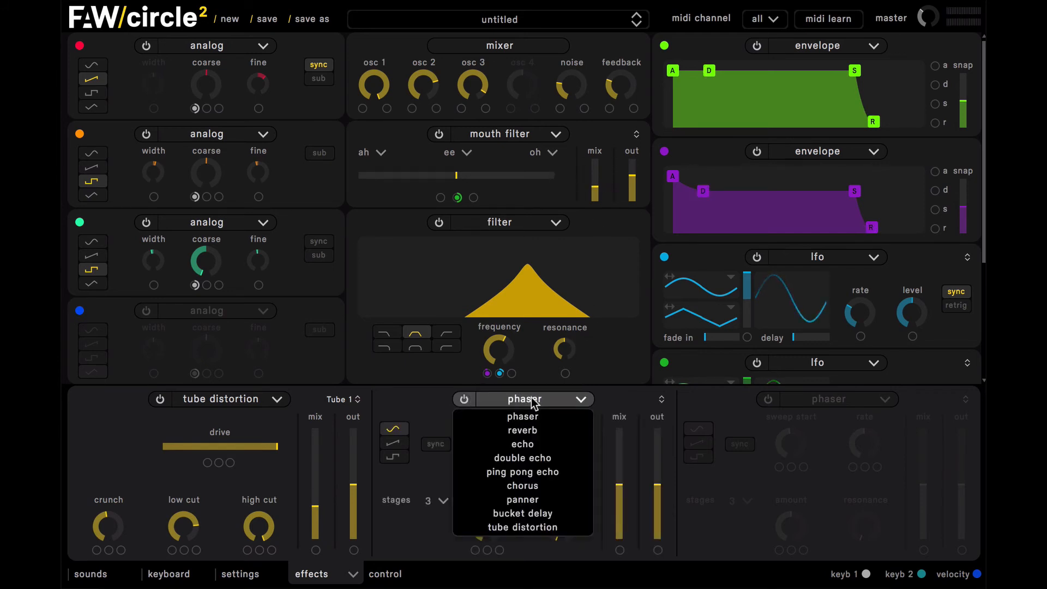
{"action": "left_click", "coordinate": [567, 472]}
{"action": "left_click", "coordinate": [661, 401]}
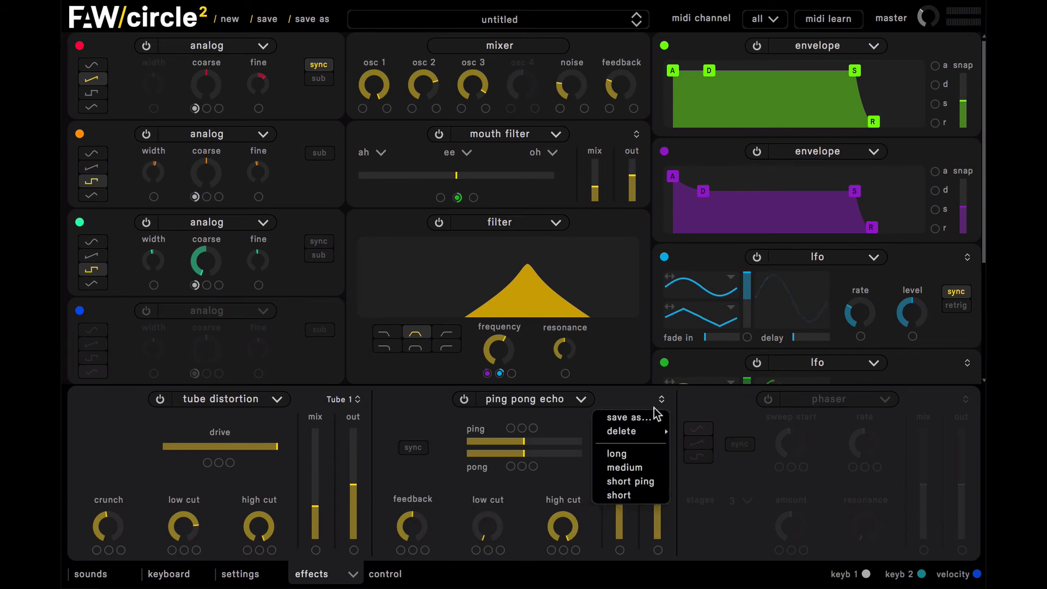
{"action": "left_click", "coordinate": [641, 467]}
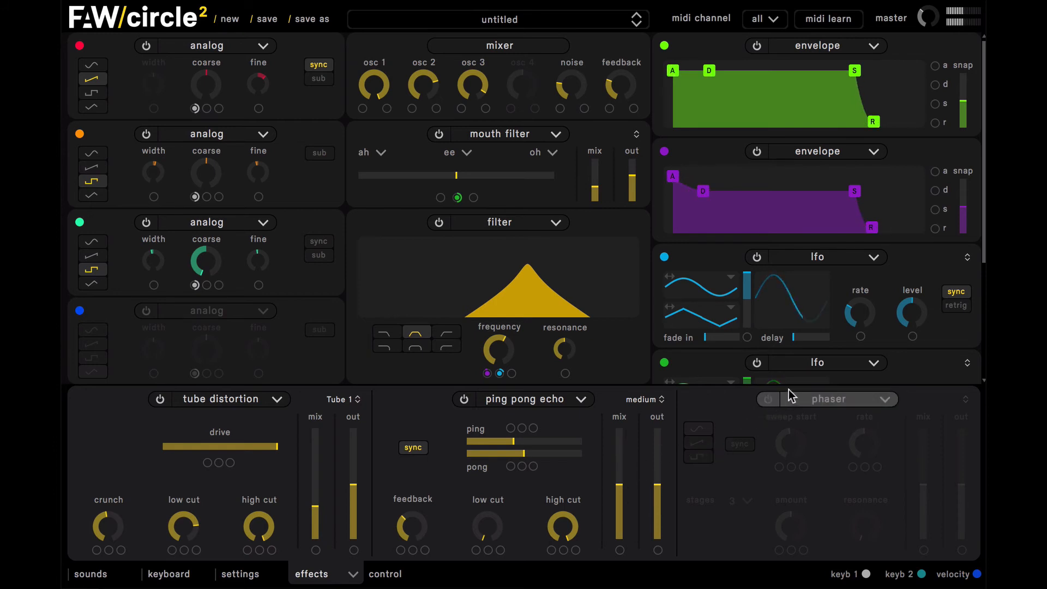
- Enable the third effect slot as a reverb with the small preset and increase its size to just below the middle
{"action": "left_click", "coordinate": [769, 401]}
{"action": "left_click", "coordinate": [846, 403]}
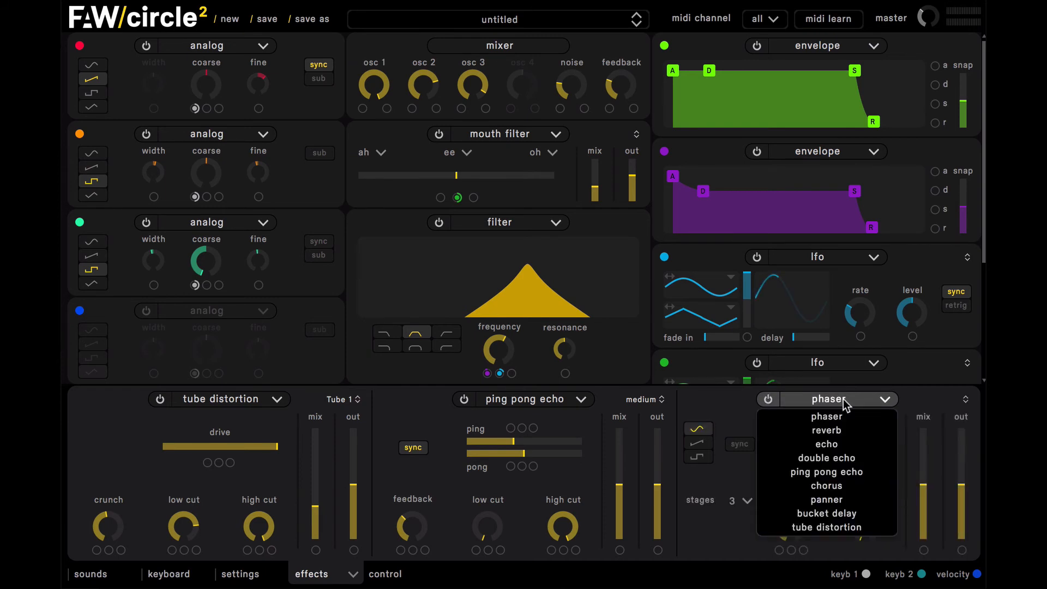
{"action": "left_click", "coordinate": [840, 431]}
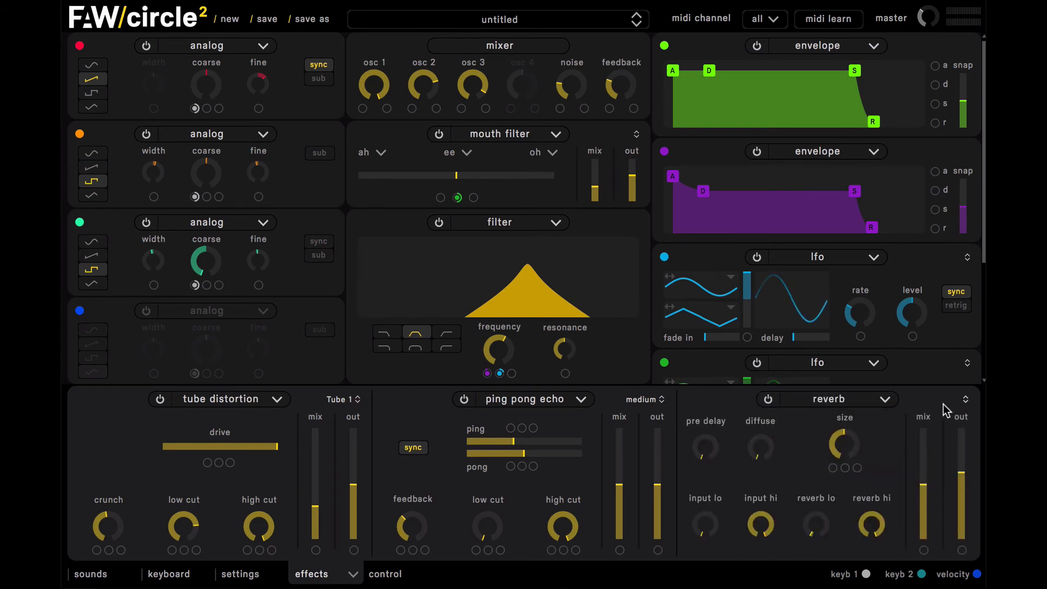
{"action": "left_click", "coordinate": [966, 399]}
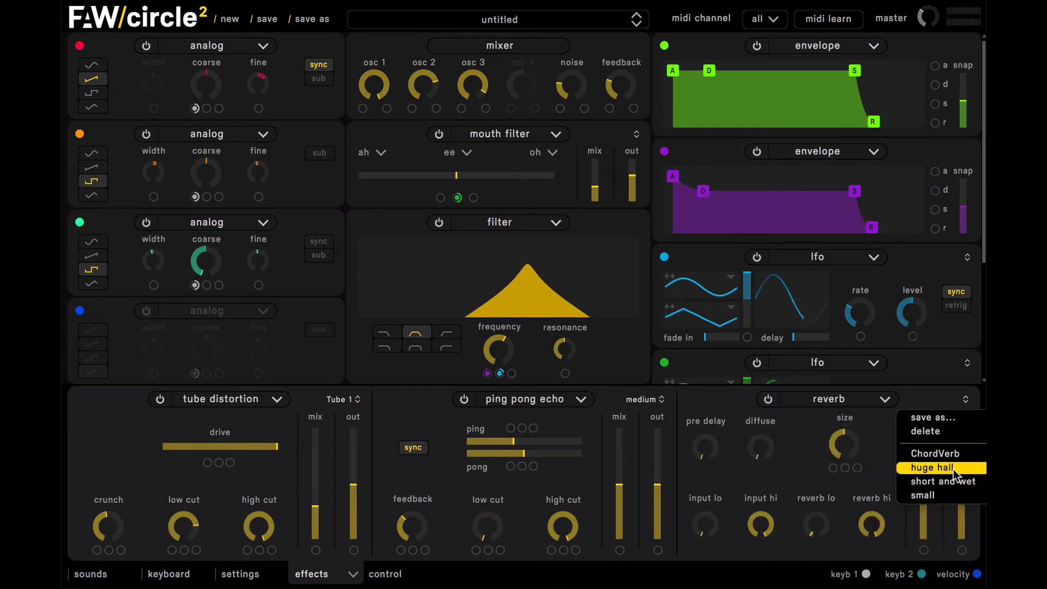
{"action": "left_click", "coordinate": [955, 494]}
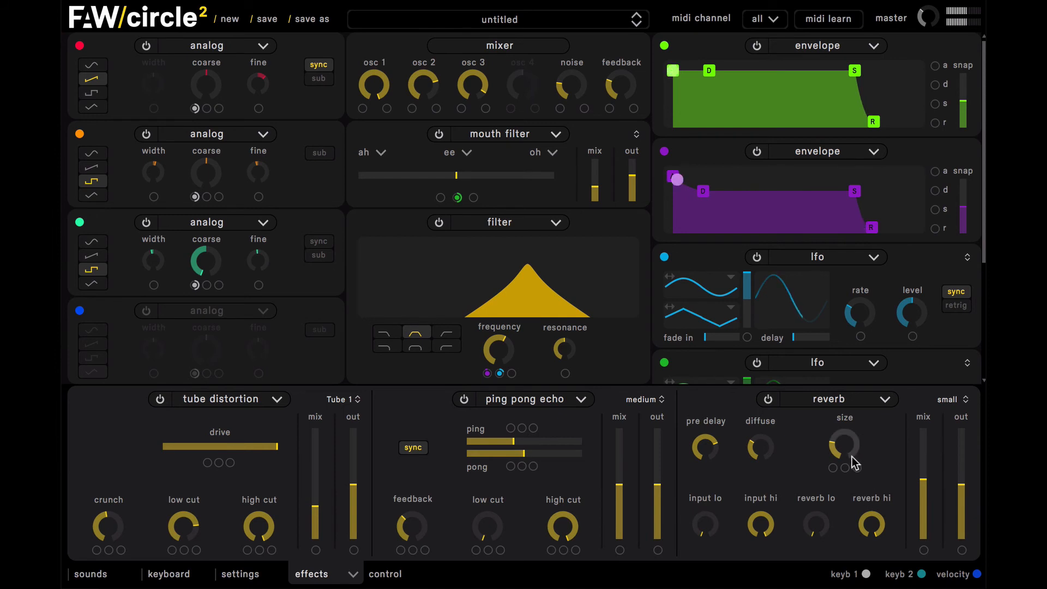
{"action": "left_click_drag", "start_coordinate": [854, 462], "coordinate": [848, 419]}
{"action": "mouse_move", "coordinate": [569, 356]}
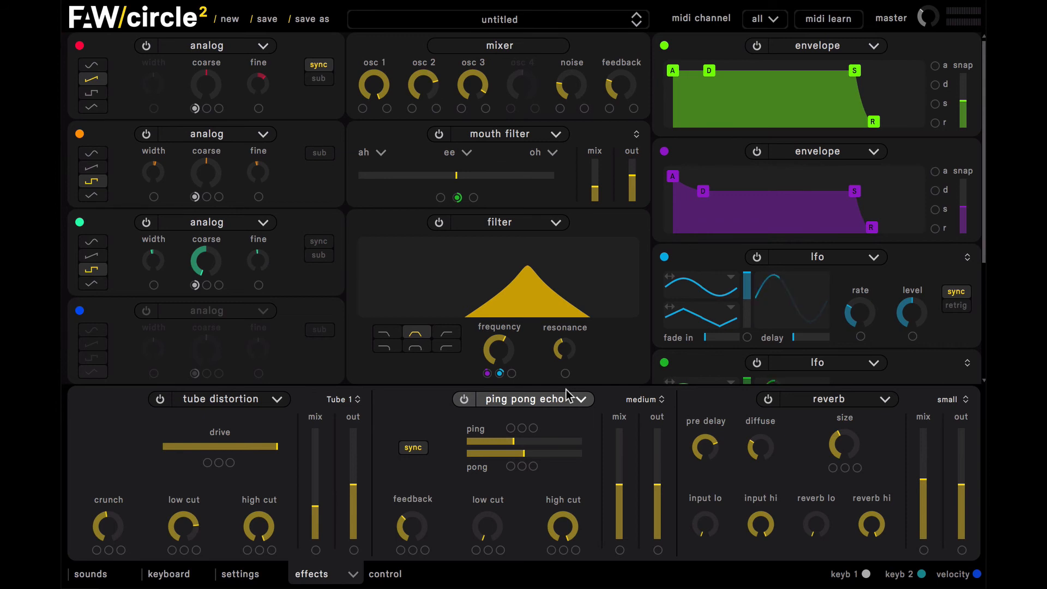
- Enable the tempo-synced arpeggiator in as played mode, lowering its rate and raising its note length and shift slightly
{"action": "left_click", "coordinate": [327, 577]}
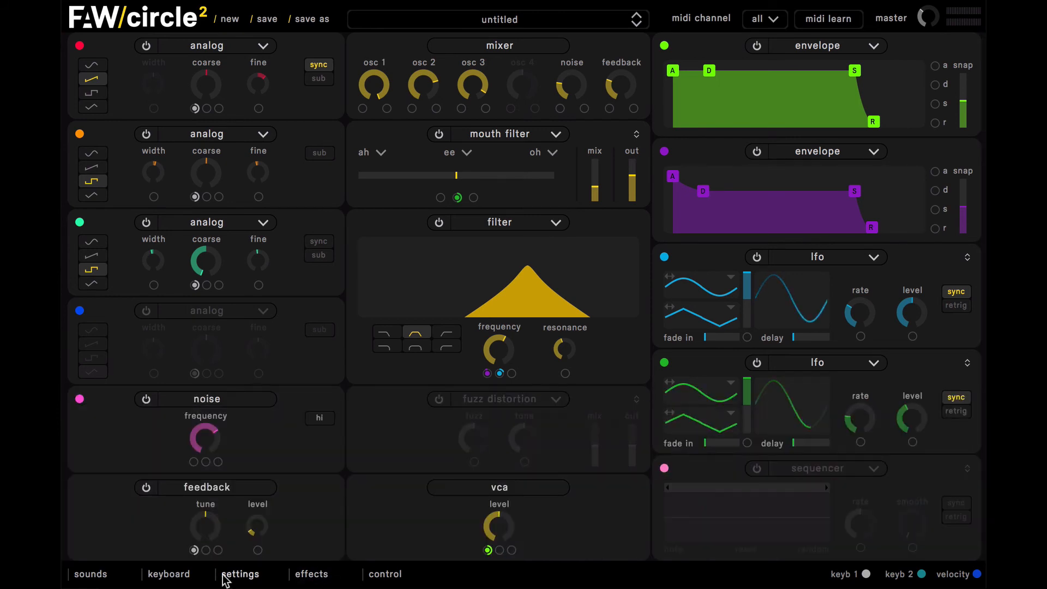
{"action": "left_click", "coordinate": [177, 575]}
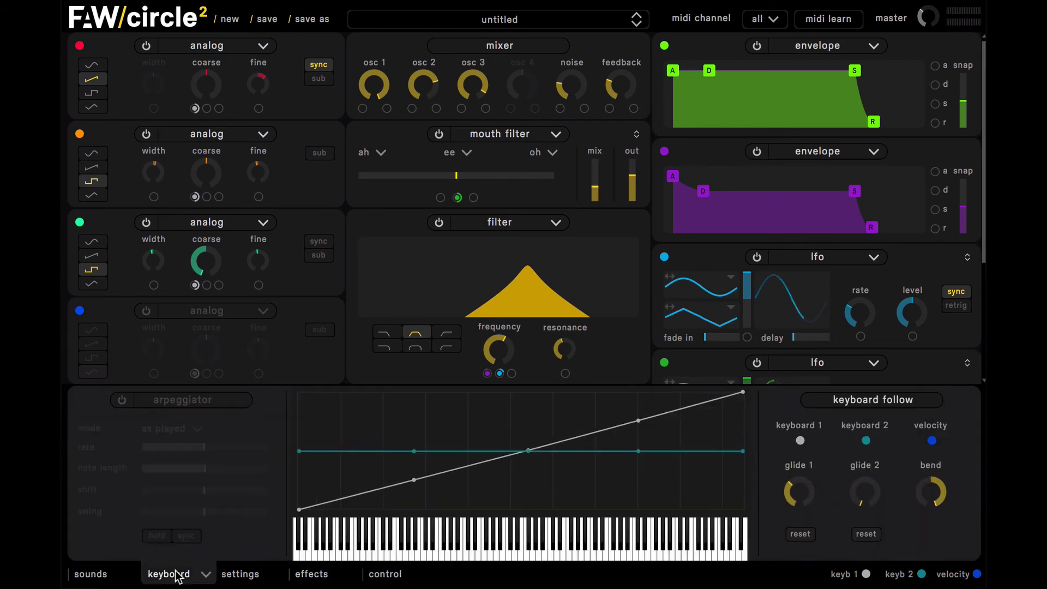
{"action": "left_click", "coordinate": [120, 401]}
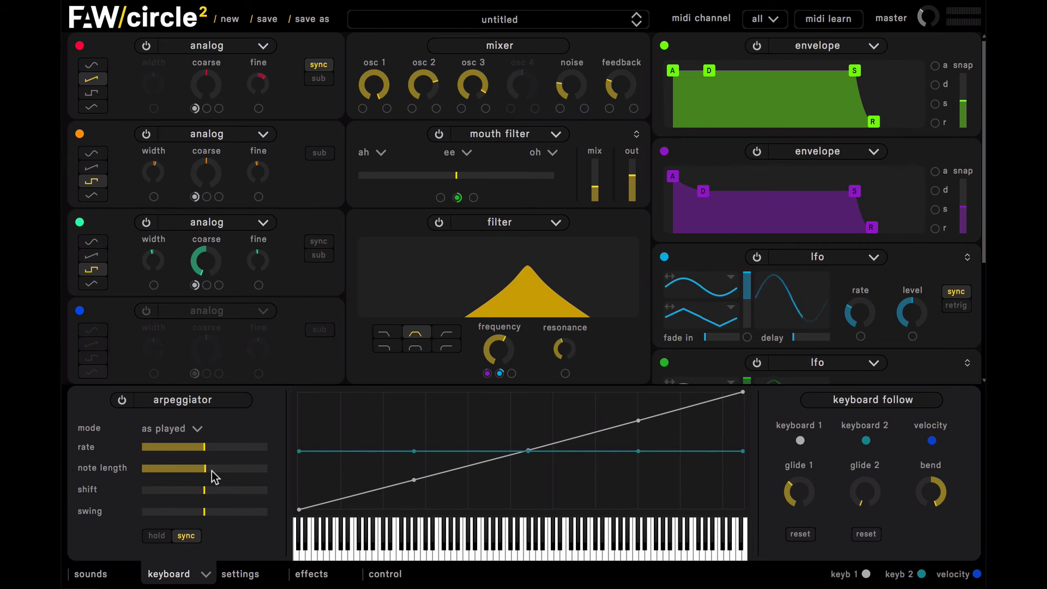
{"action": "left_click_drag", "start_coordinate": [204, 447], "coordinate": [223, 495]}
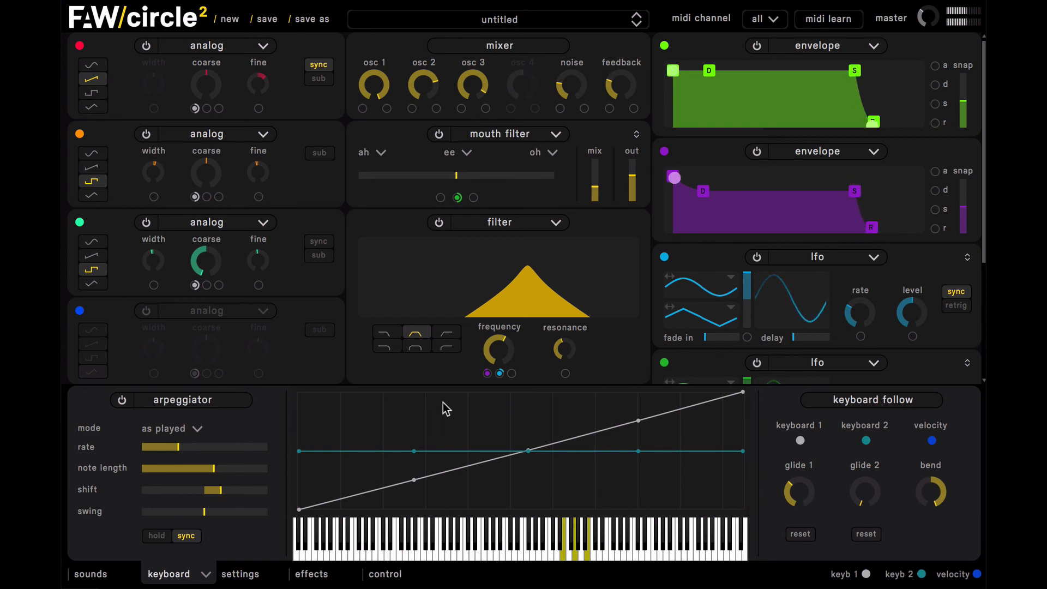
- Raise the filter frequency and increase the arpeggiator's shift to well above the centre
{"action": "mouse_move", "coordinate": [497, 349]}
{"action": "left_mouse_down"}
{"action": "mouse_move", "coordinate": [493, 328]}
{"action": "mouse_move", "coordinate": [494, 354]}
{"action": "left_mouse_up"}
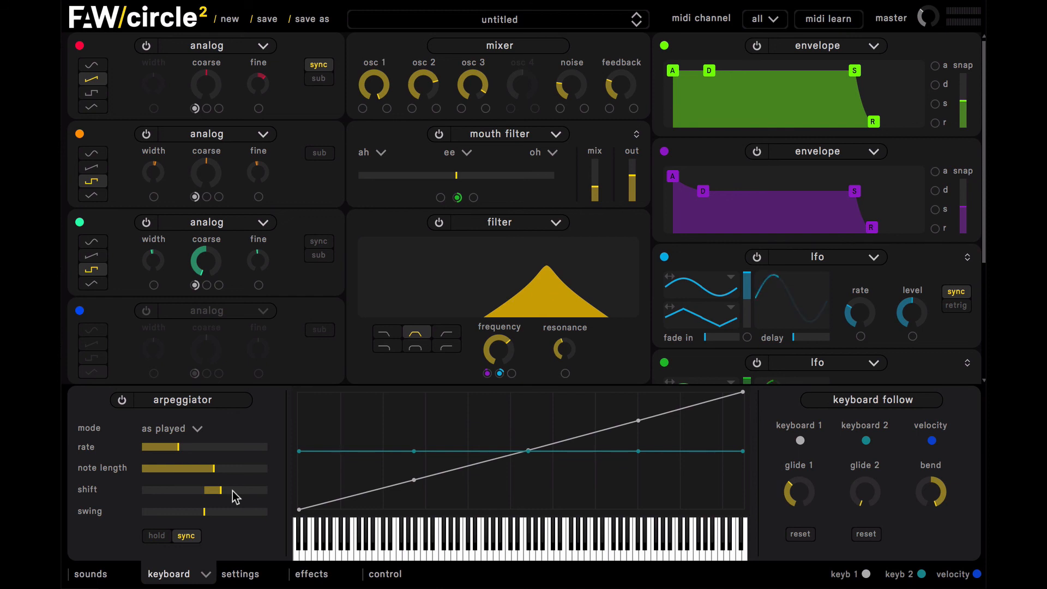
{"action": "left_click_drag", "start_coordinate": [233, 493], "coordinate": [248, 494]}
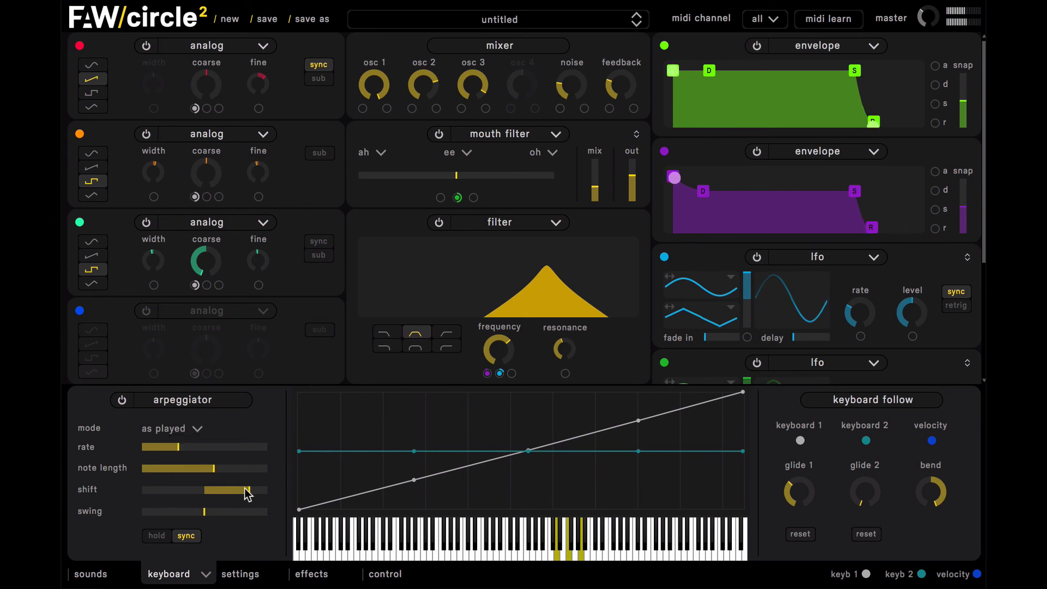